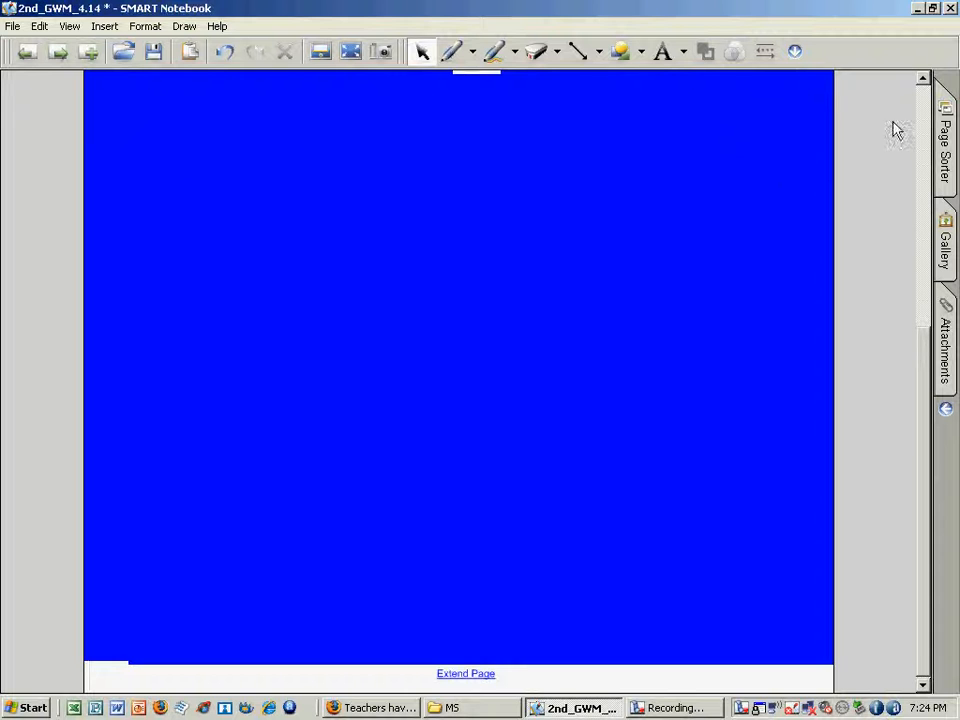
Step: Move the blue prediction window over the hundred chart so its center opening frames 46, and unlock it
scroll(926, 113, up, 10)
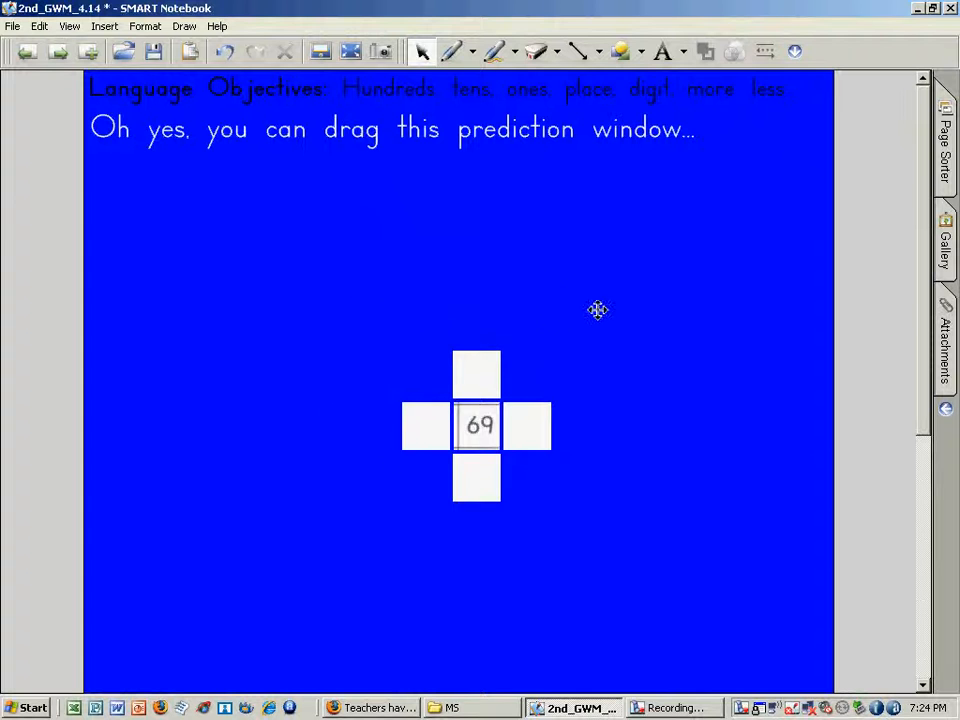
drag(598, 311, 505, 265)
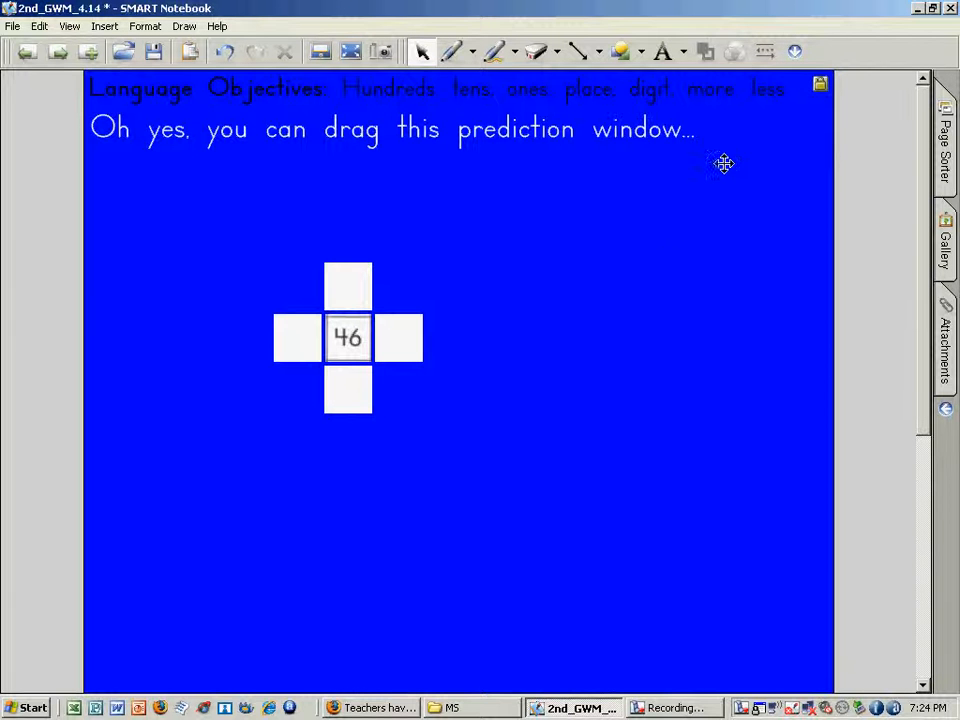
click(820, 86)
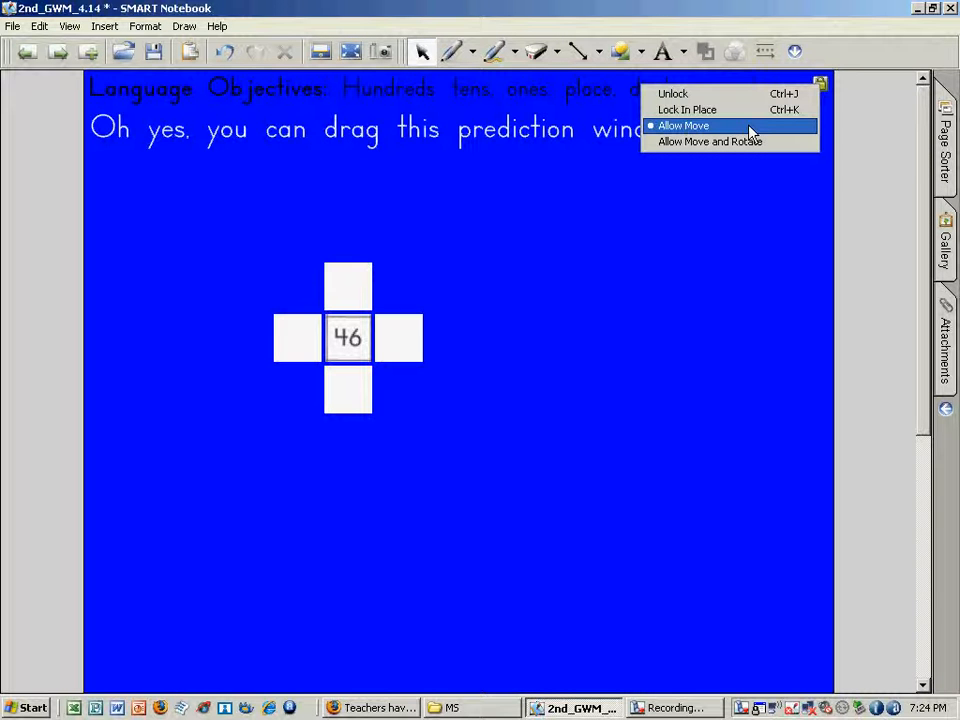
click(767, 94)
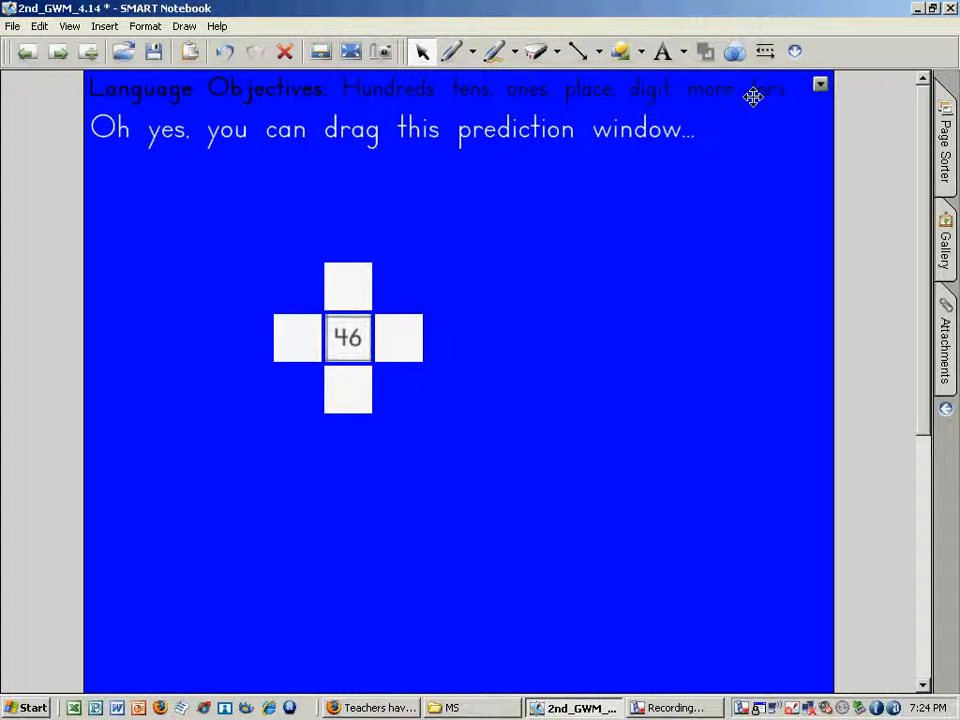
Step: Try the highest transparency and a slight transparency on the prediction window over the hundred chart, and restore it to fully opaque
click(736, 52)
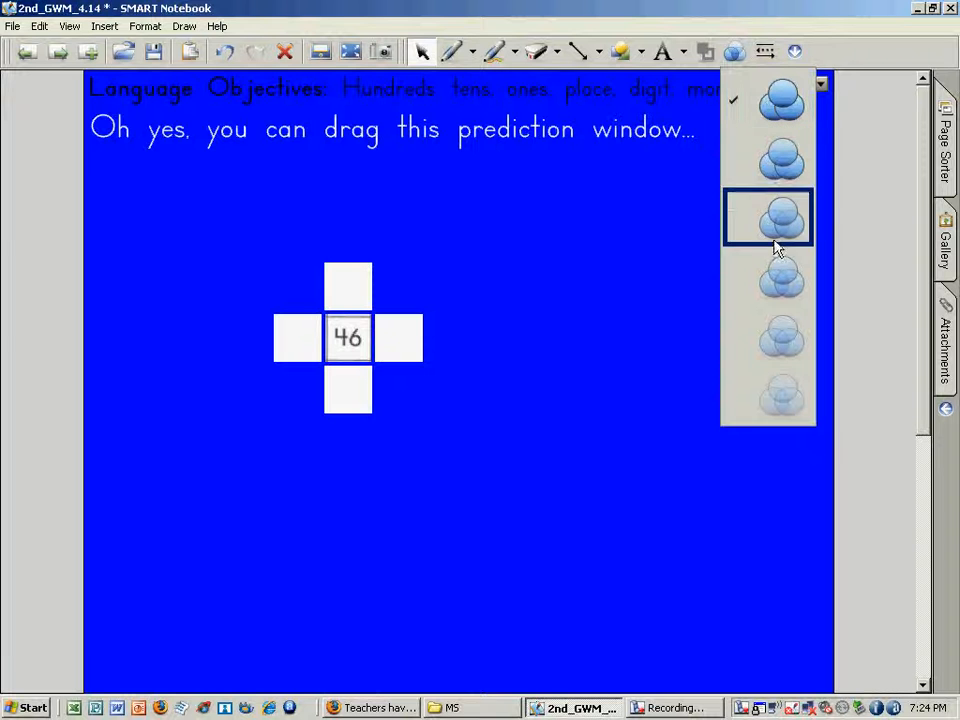
click(781, 392)
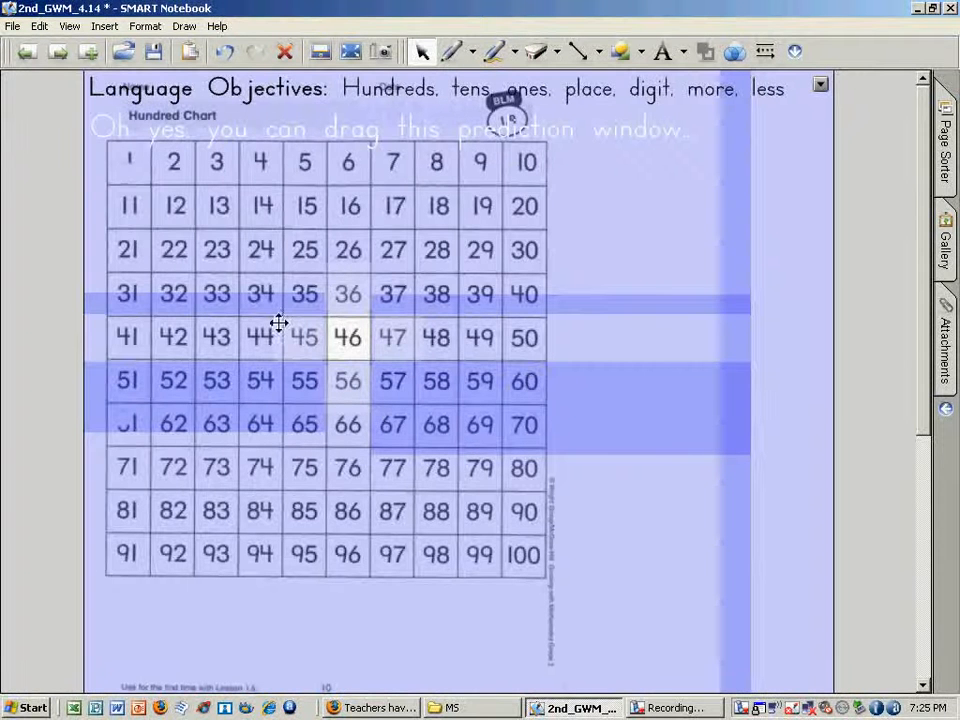
click(734, 51)
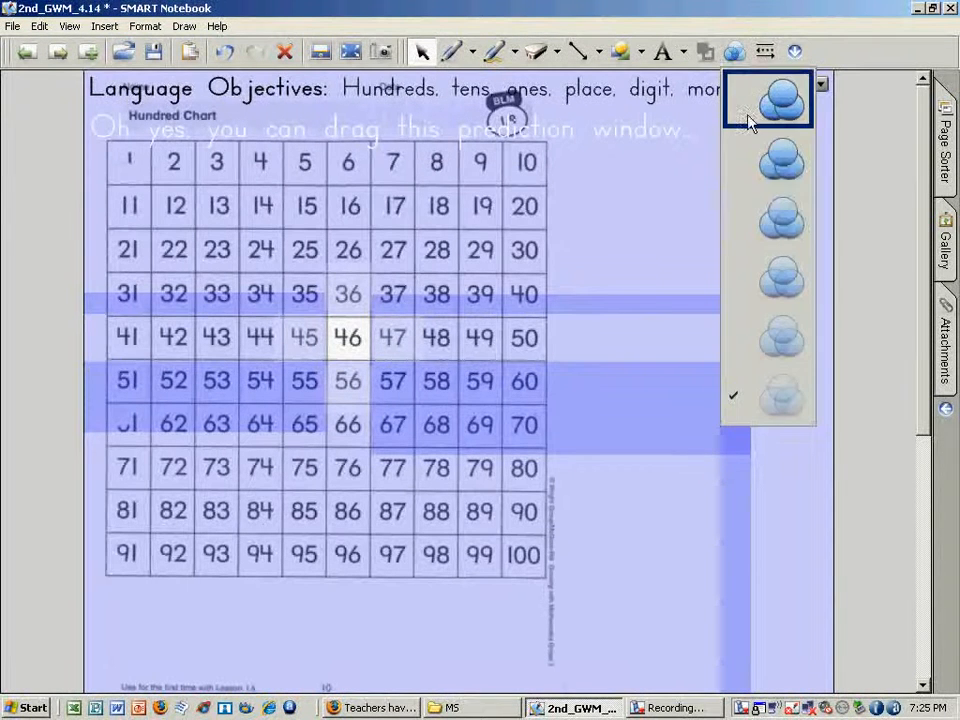
click(783, 176)
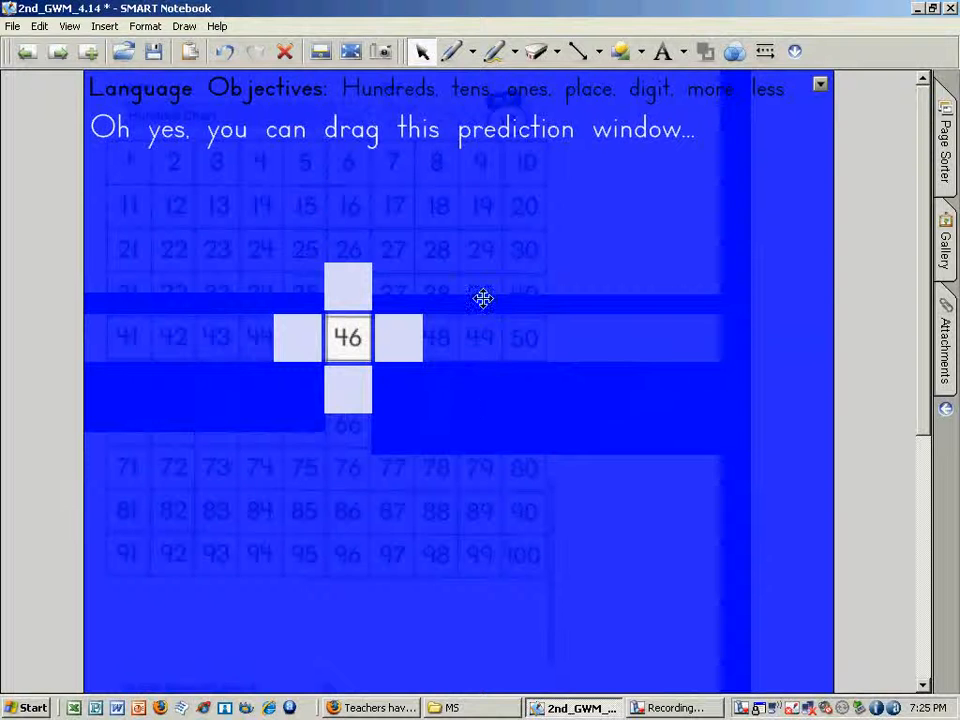
click(819, 88)
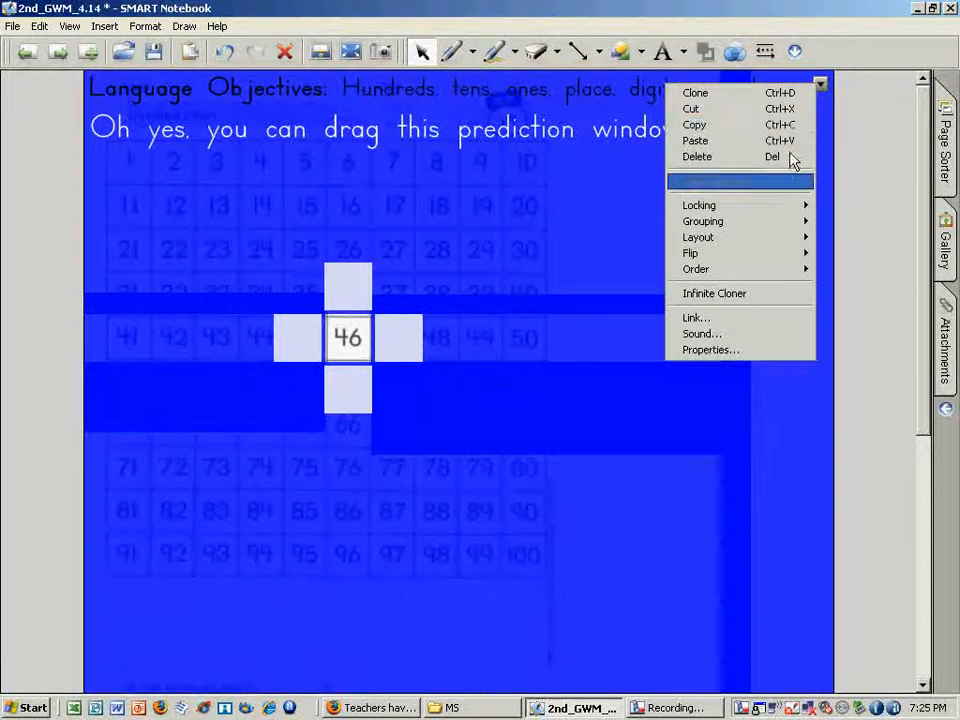
click(733, 52)
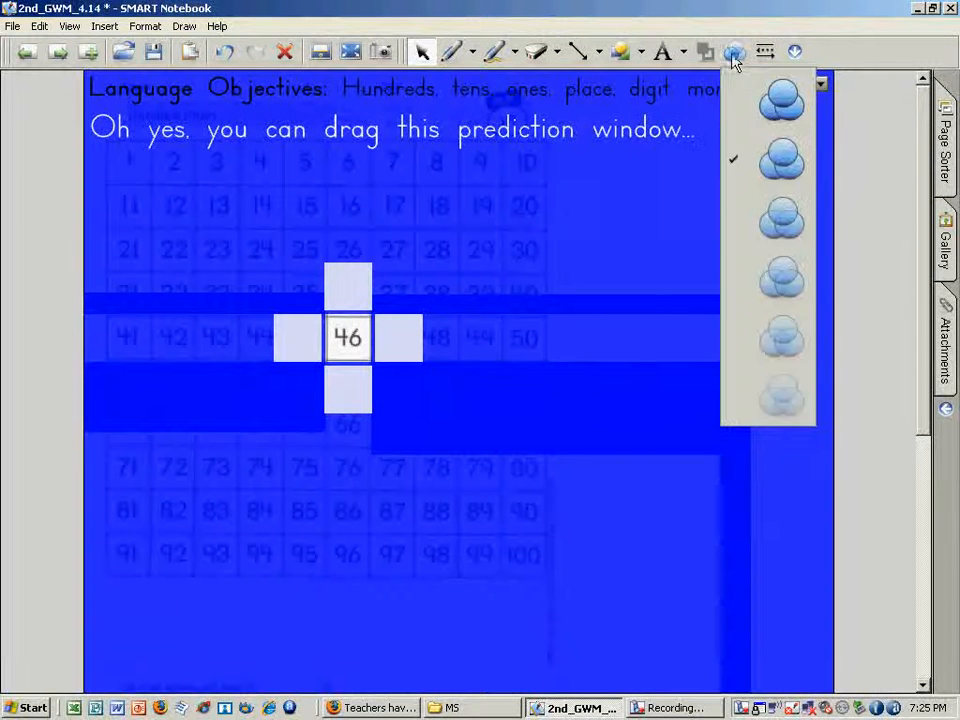
click(790, 93)
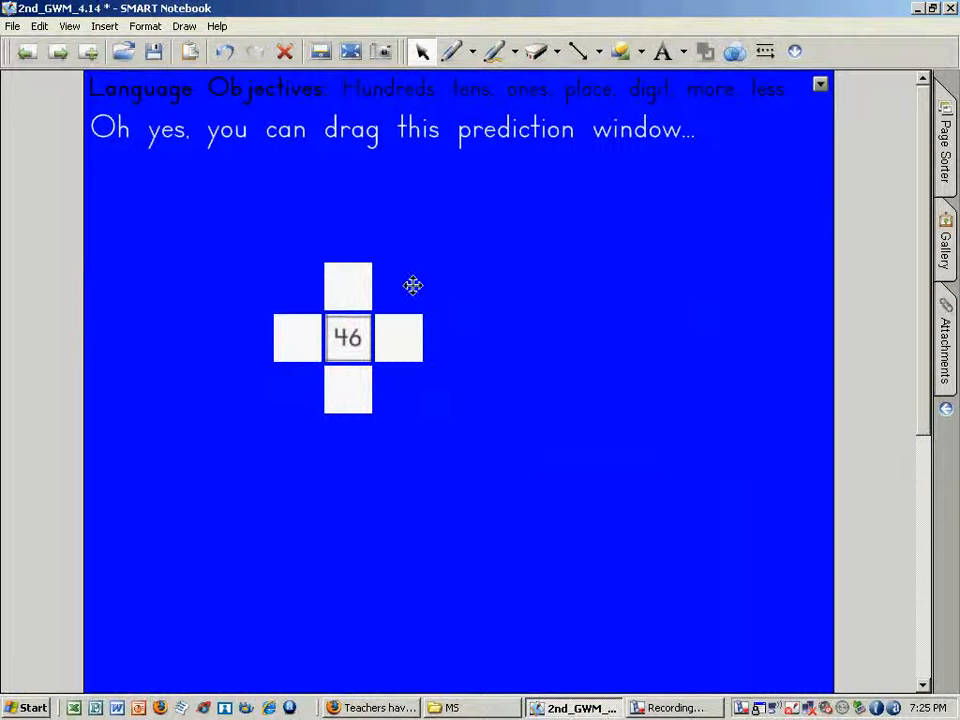
Step: Ungroup the prediction window and its nested groups until every rectangle and square is a separate object
click(821, 86)
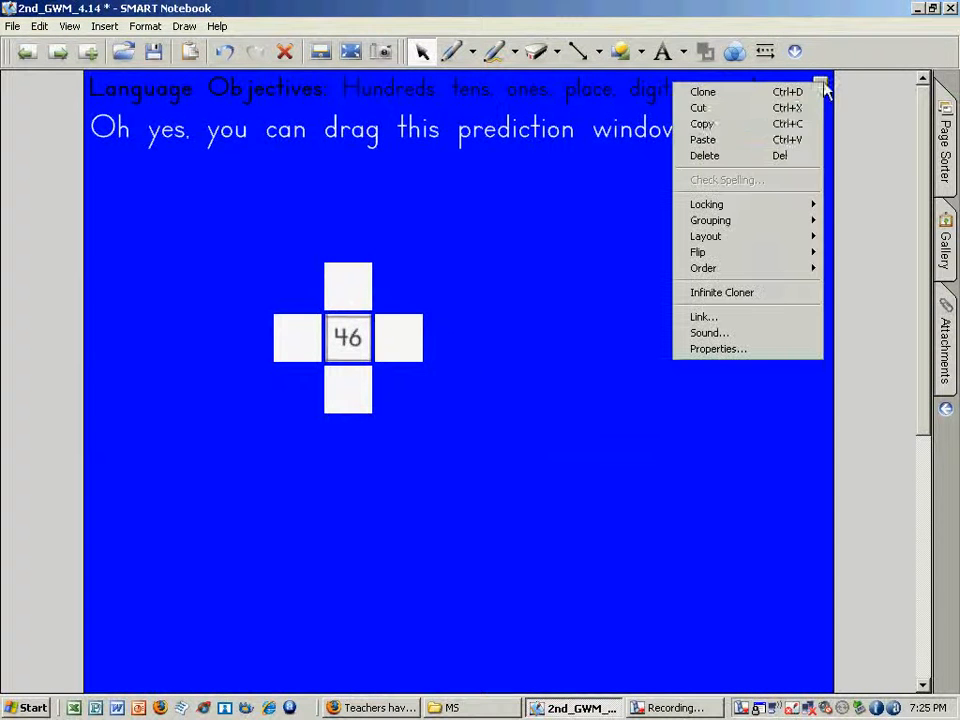
mouse_move(752, 222)
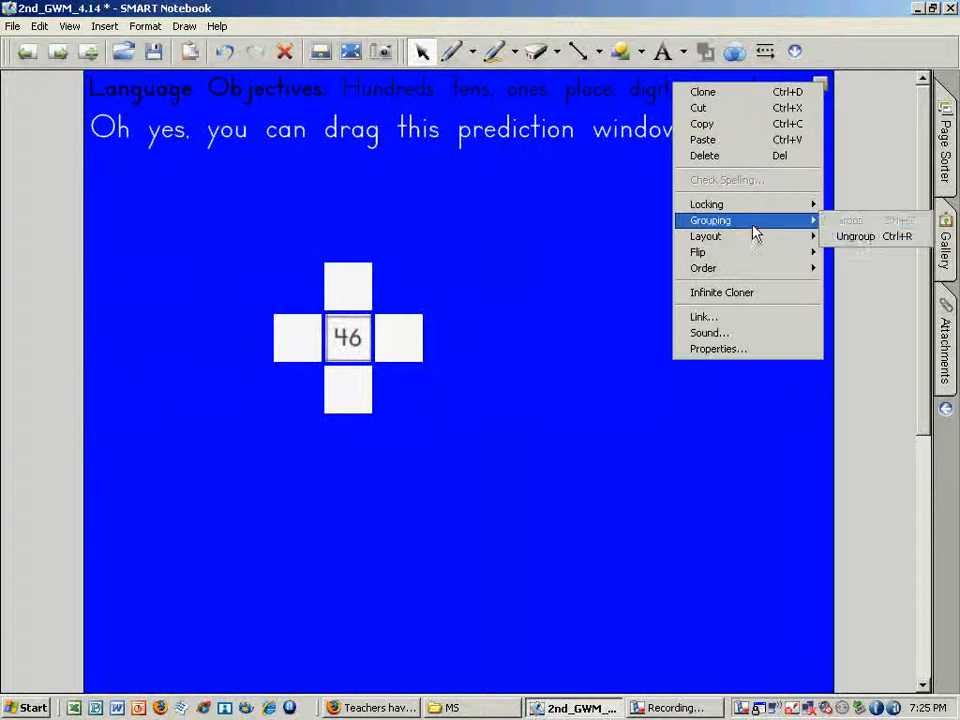
click(860, 237)
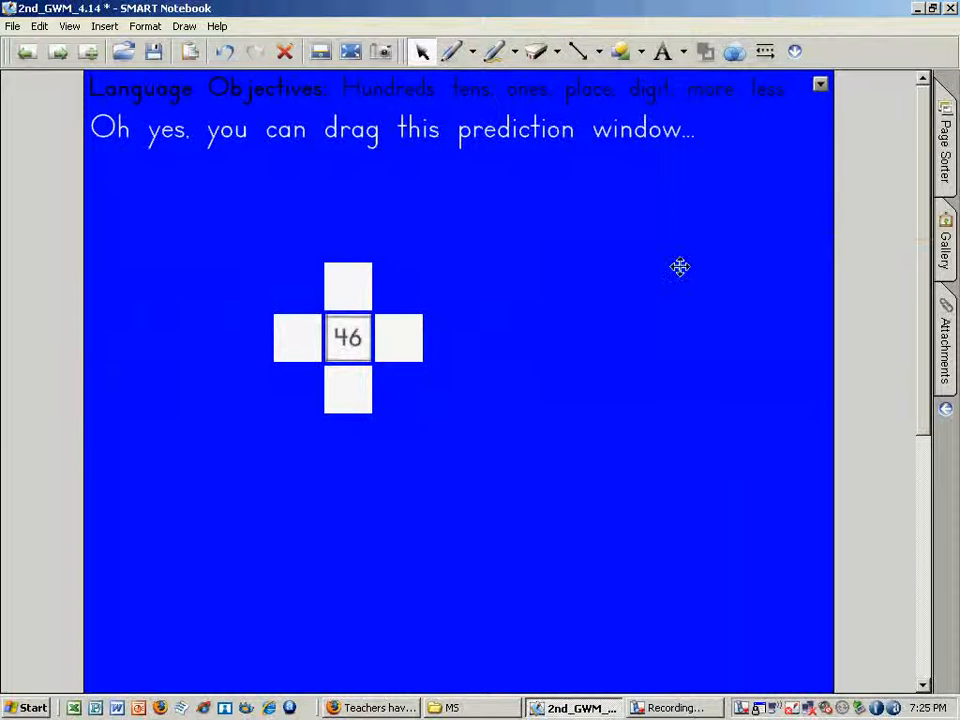
click(821, 86)
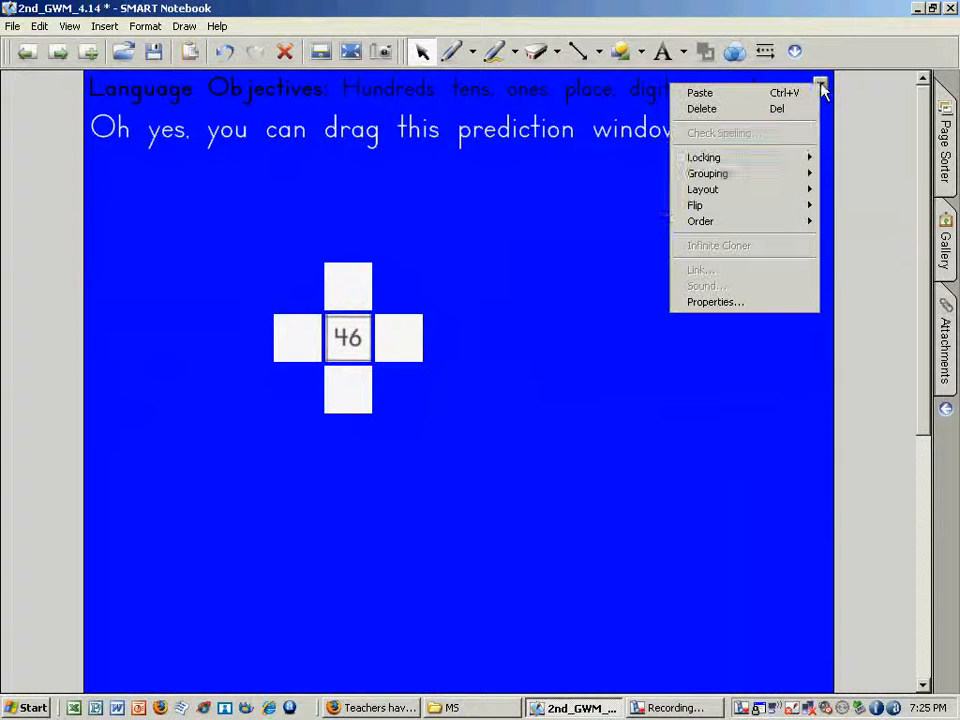
mouse_move(804, 175)
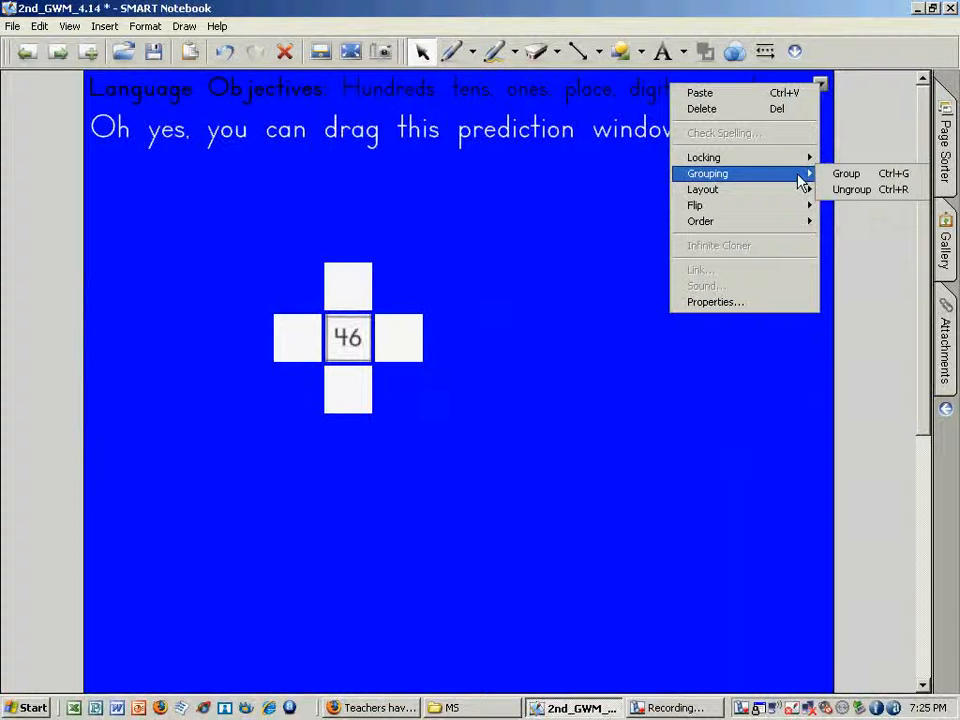
click(855, 190)
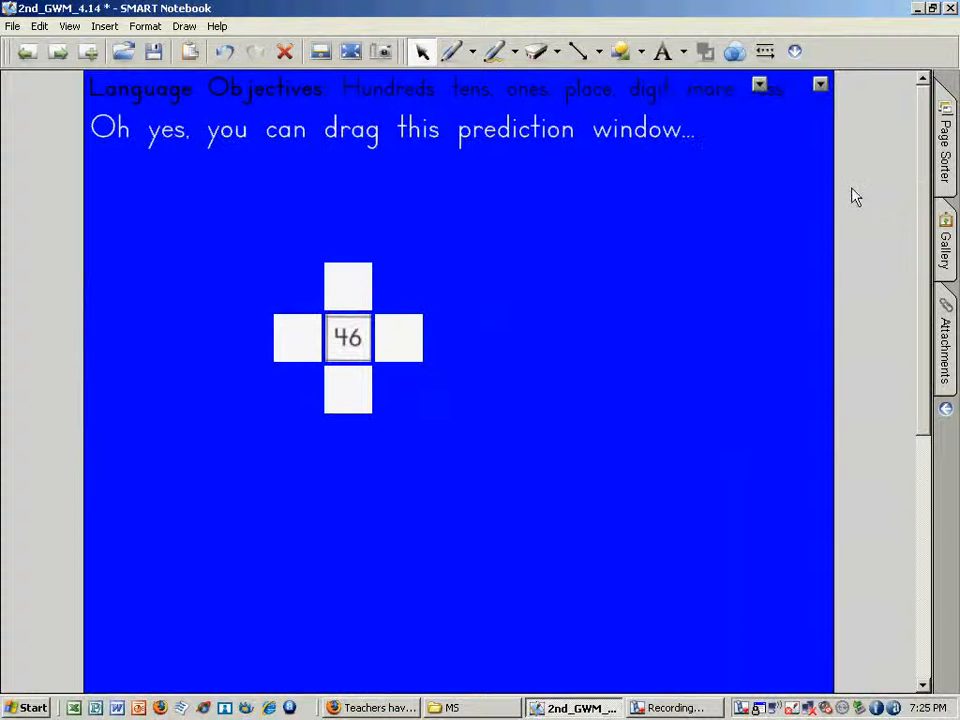
click(821, 86)
mouse_move(800, 180)
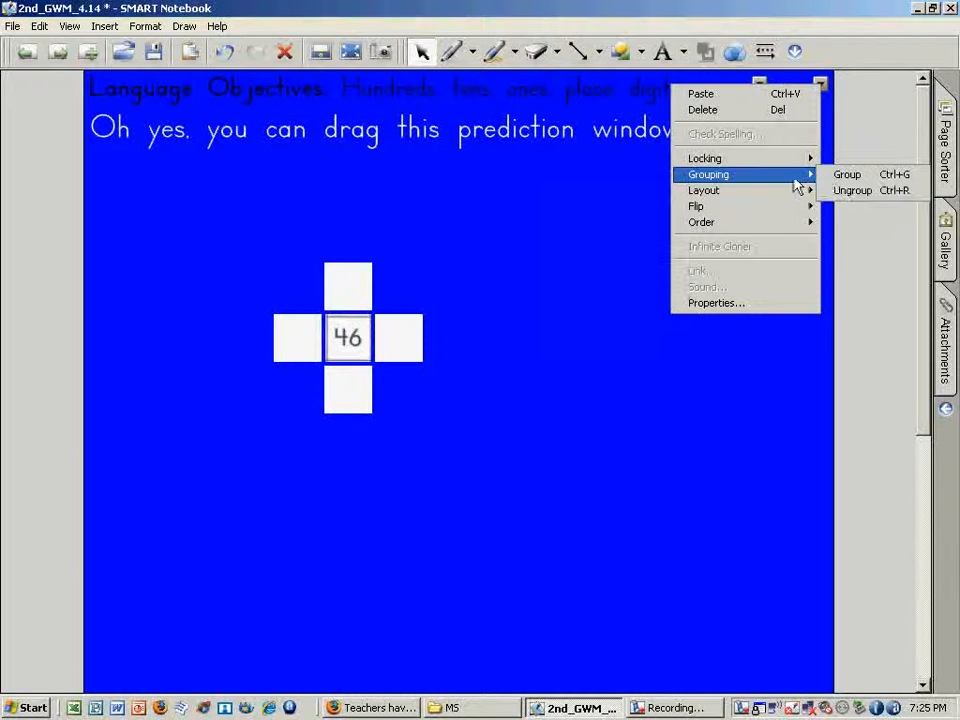
click(857, 190)
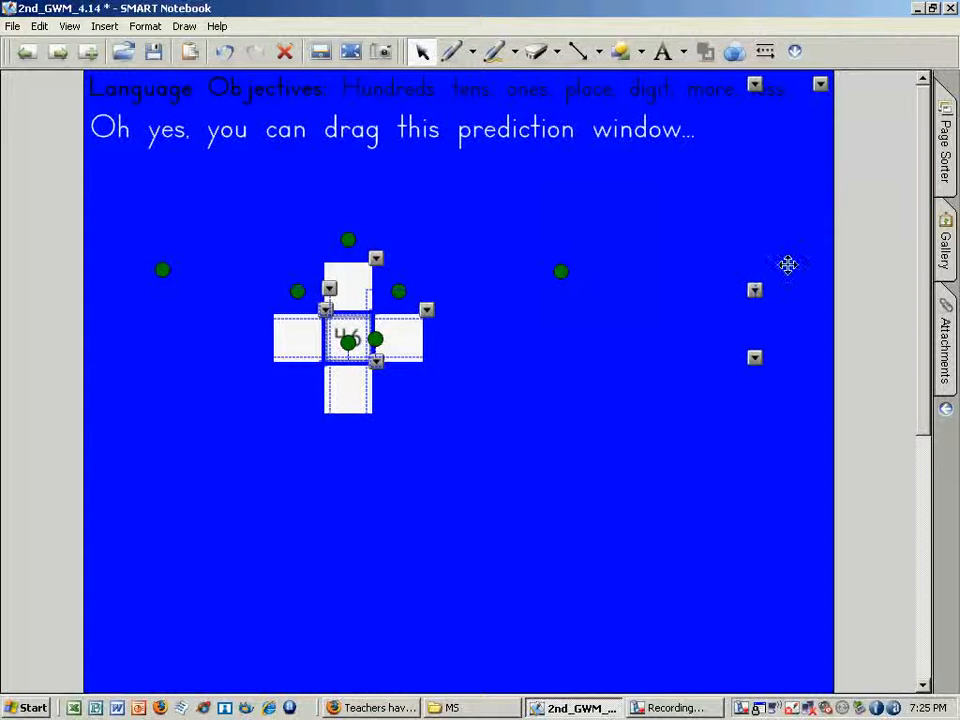
Step: Move the still-selected pieces of the prediction window together lower on the page and deselect them
right_click(346, 289)
click(351, 281)
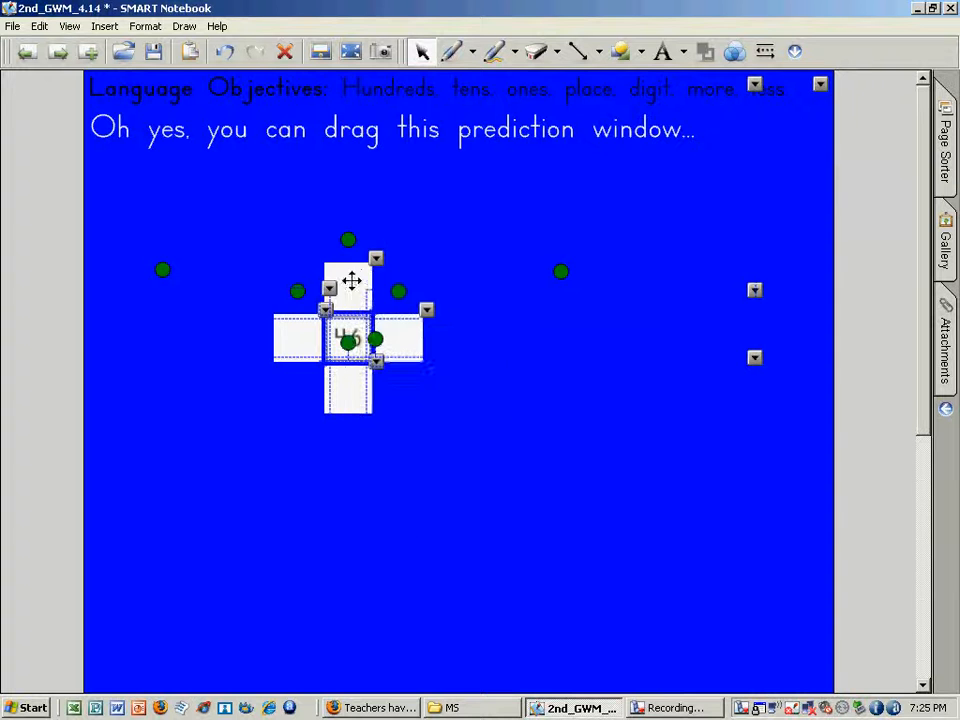
drag(351, 281, 539, 213)
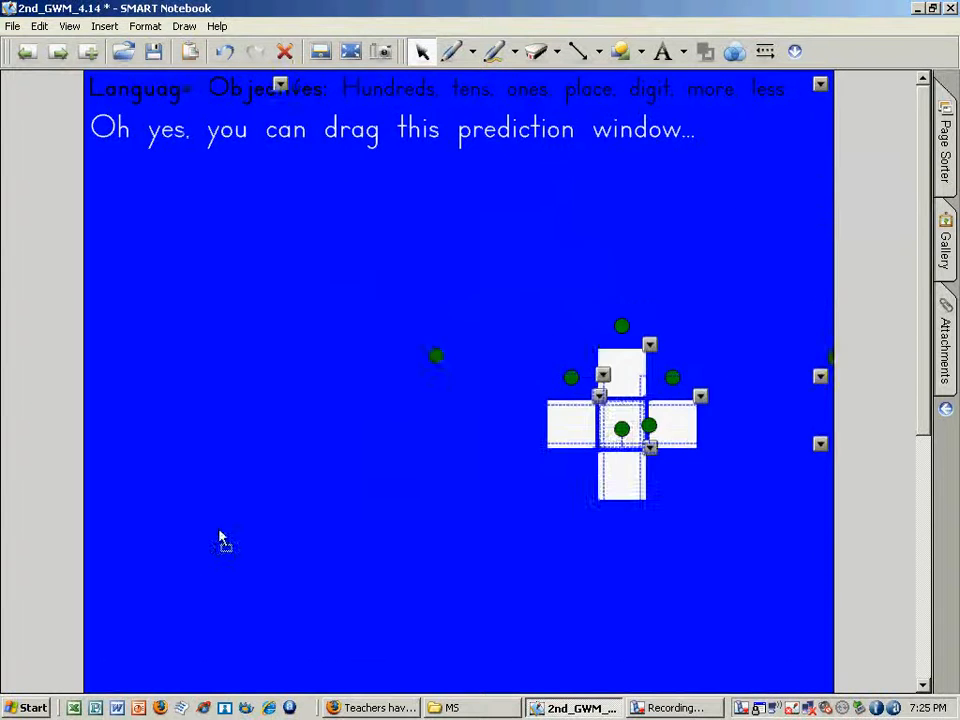
scroll(225, 530, down, 5)
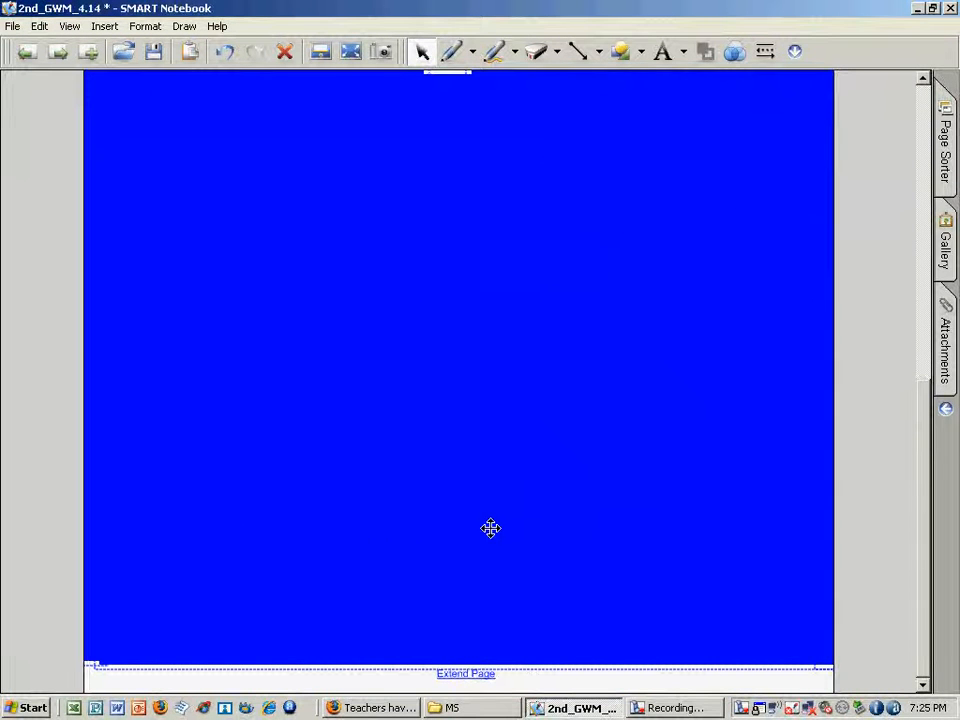
drag(930, 396, 940, 437)
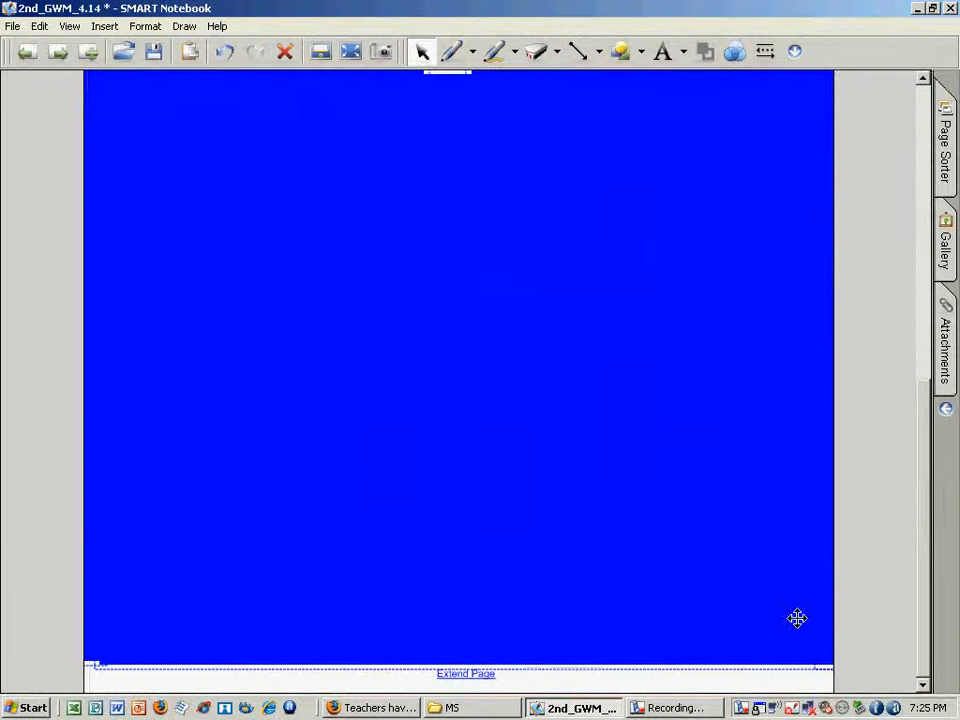
click(730, 690)
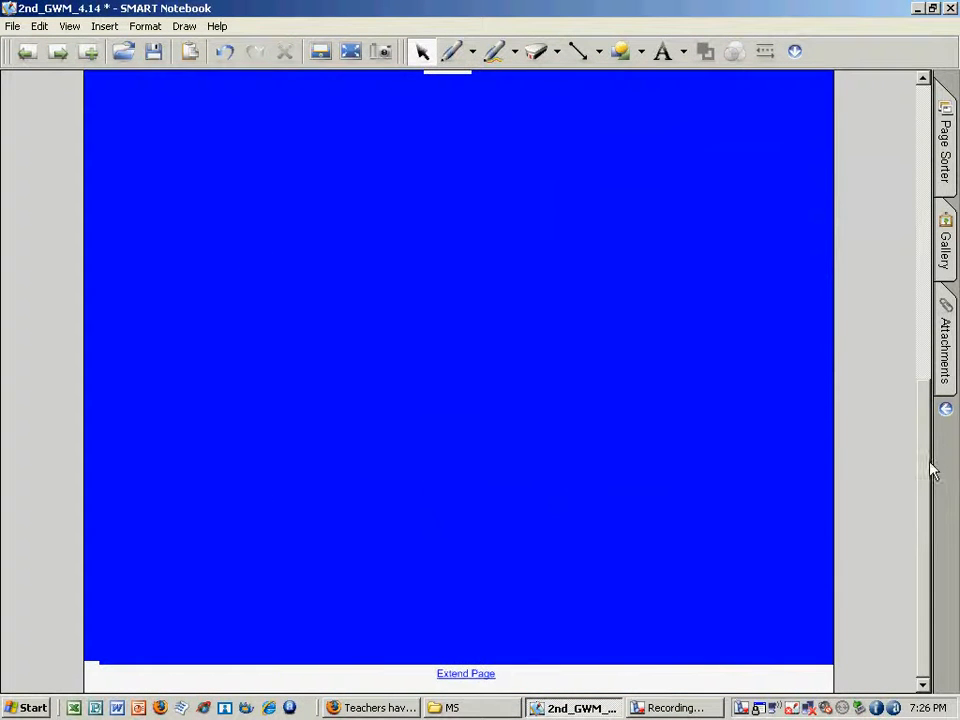
Step: Pull the blue rectangles and white squares of the prediction window apart to expose the individual pieces
drag(930, 470, 925, 125)
drag(574, 226, 529, 124)
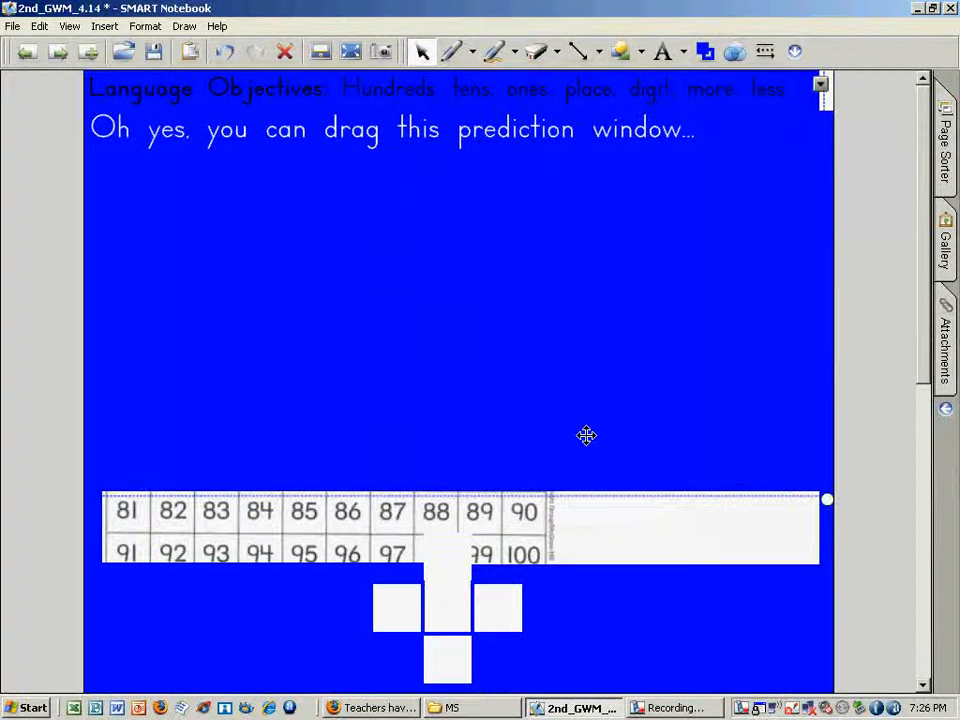
drag(445, 565, 467, 428)
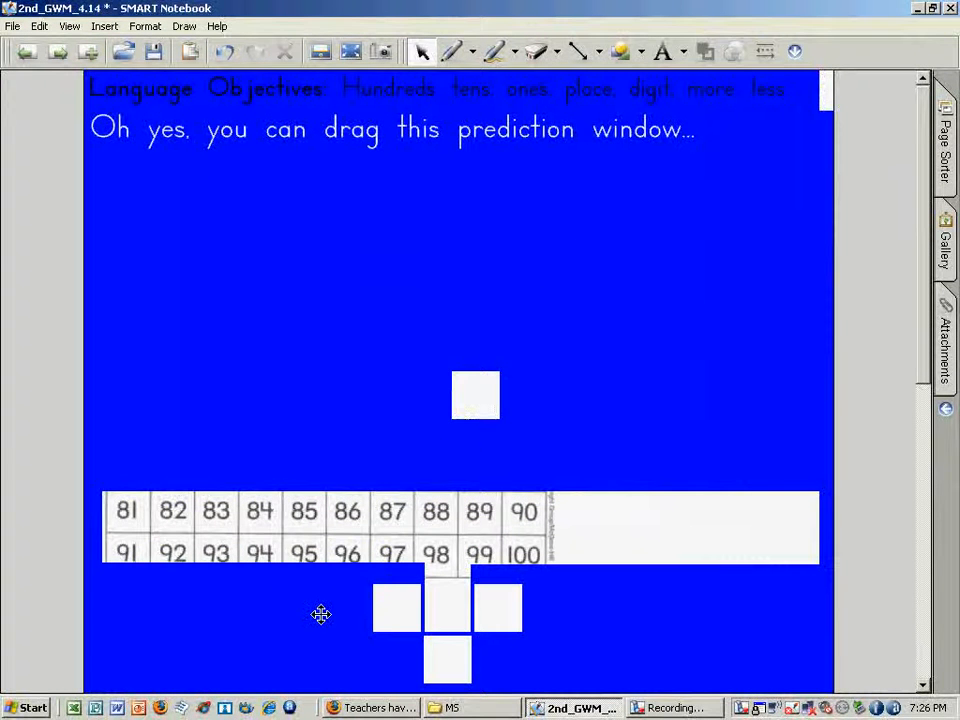
drag(291, 607, 288, 497)
drag(423, 613, 349, 499)
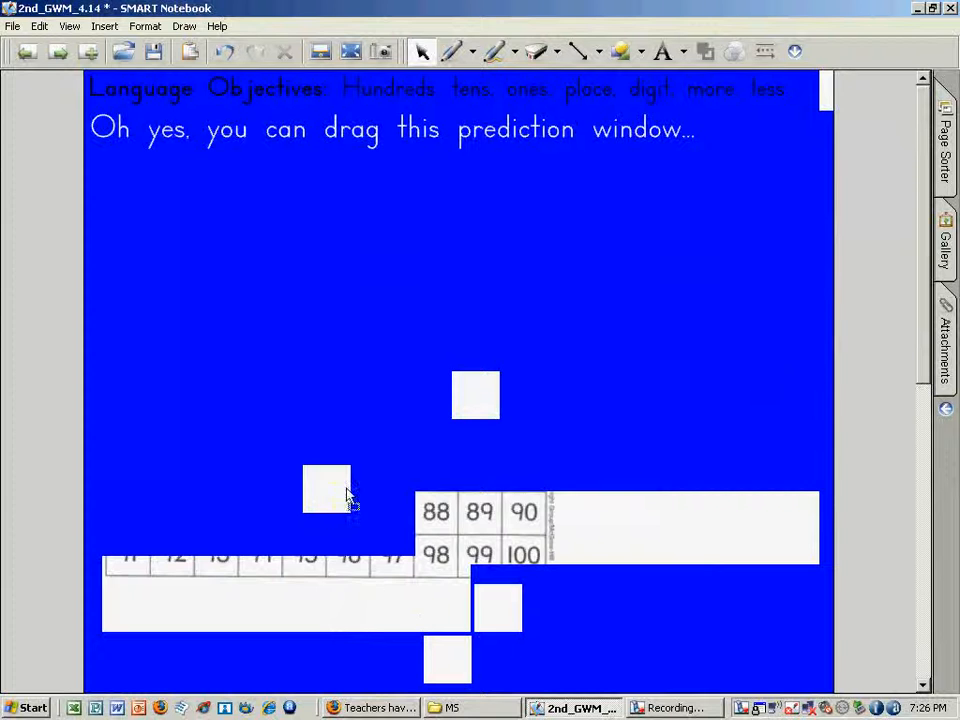
drag(564, 596, 648, 494)
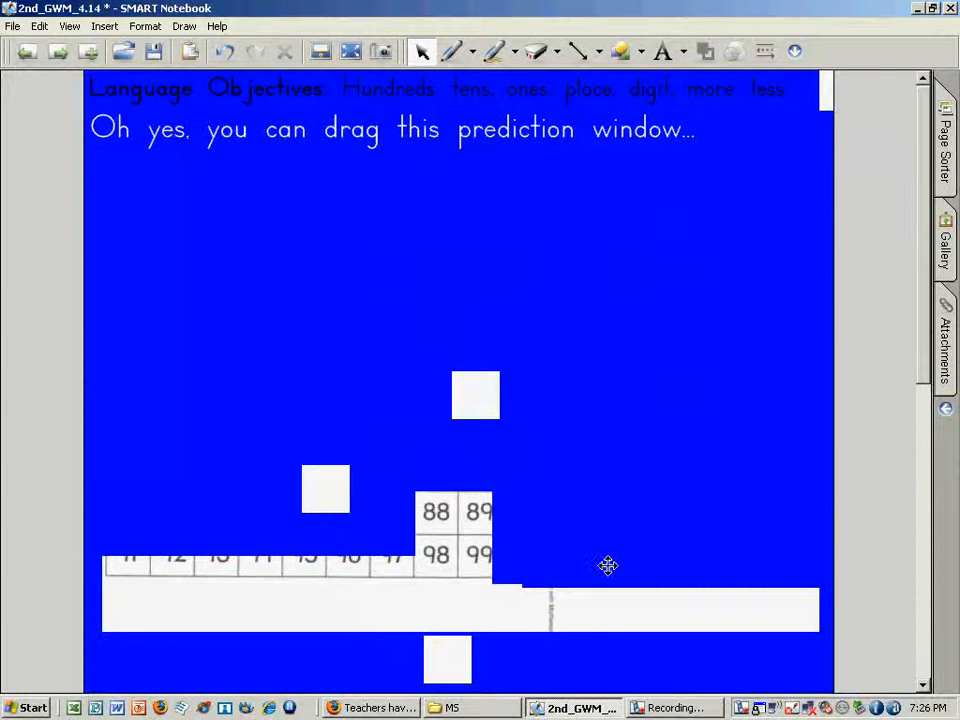
drag(595, 653, 580, 420)
drag(432, 658, 325, 609)
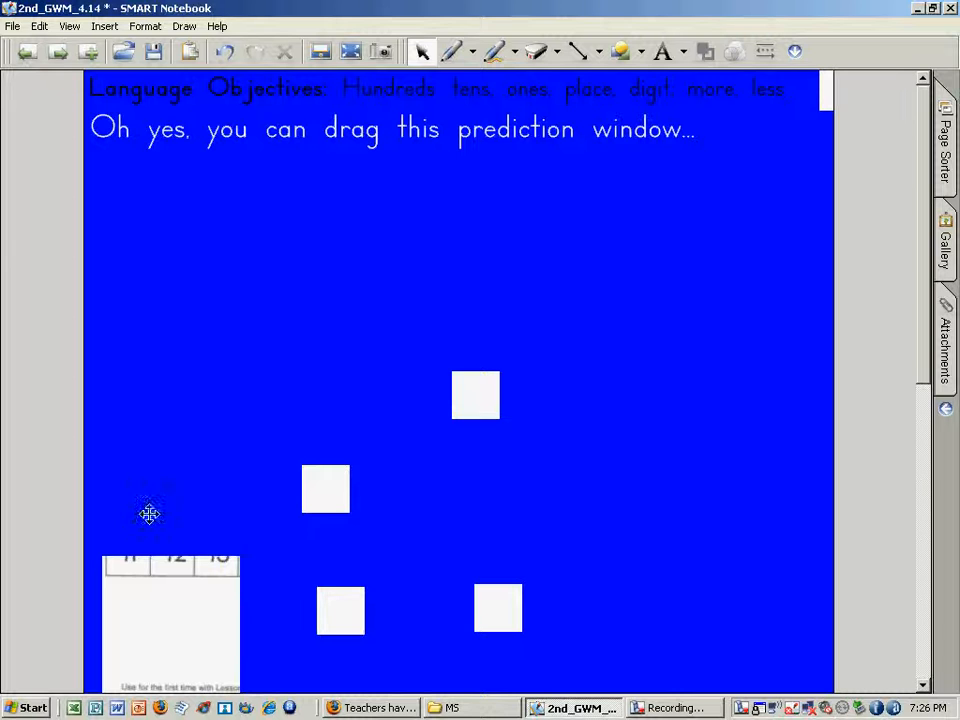
drag(150, 514, 327, 539)
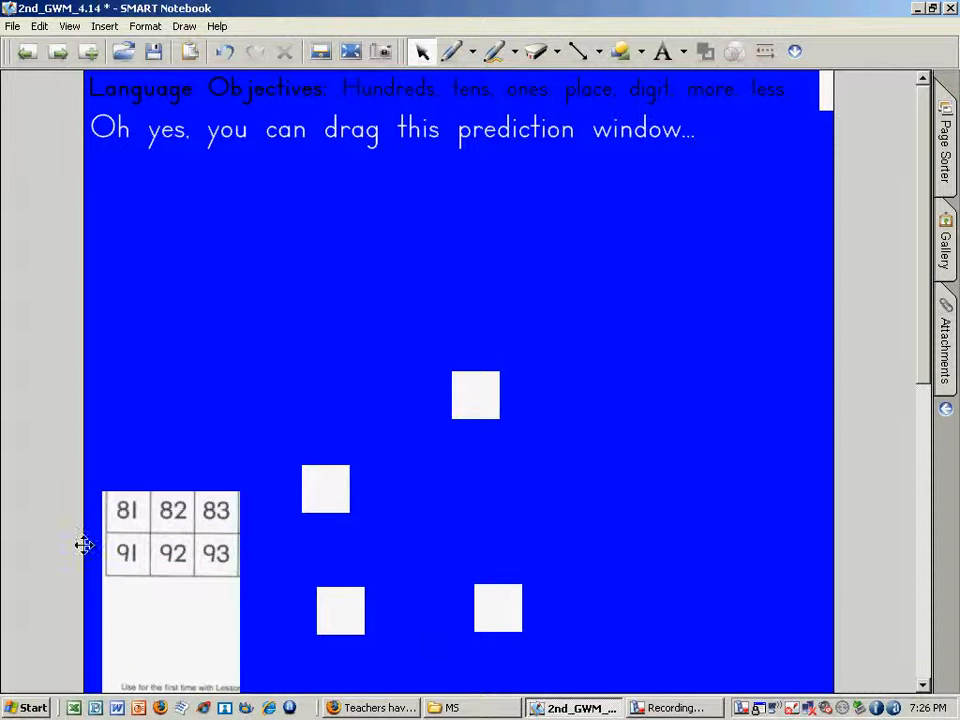
drag(91, 549, 362, 350)
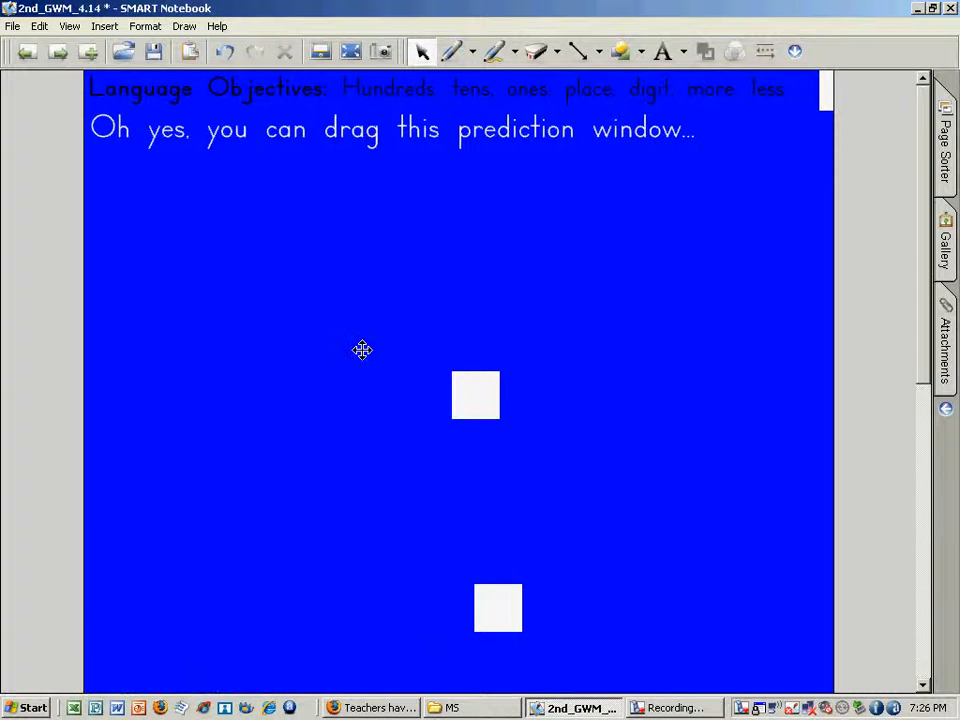
click(362, 350)
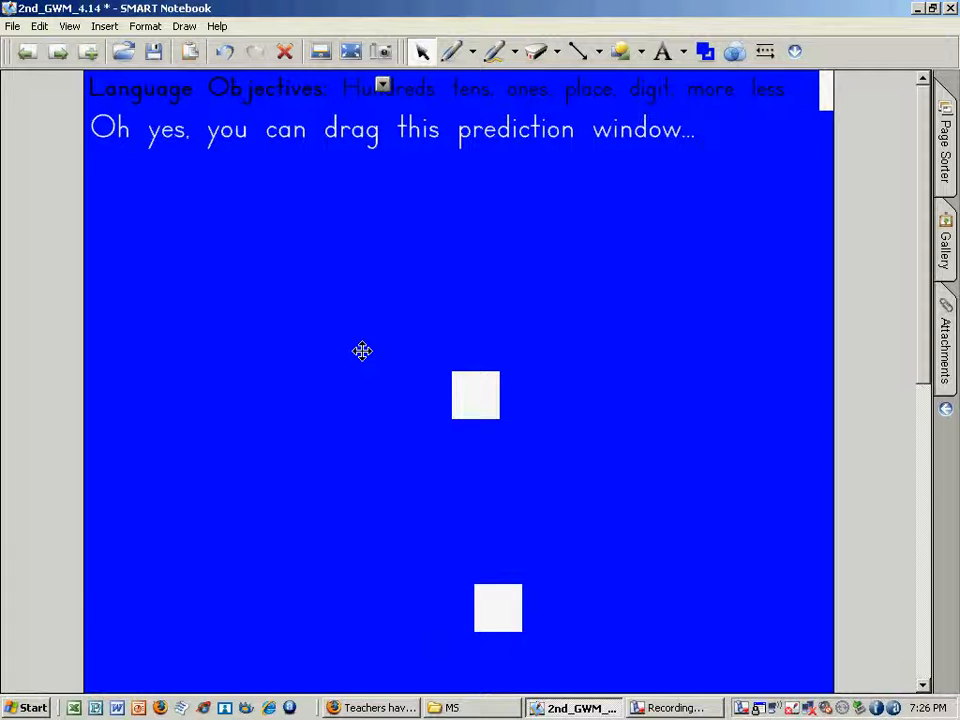
Step: Undo the individual piece moves until the rectangles and squares are back in the assembled cross layout
key(ctrl+z)
key(ctrl+z)
key(ctrl+z)
key(ctrl+z)
key(ctrl+z)
key(ctrl+z)
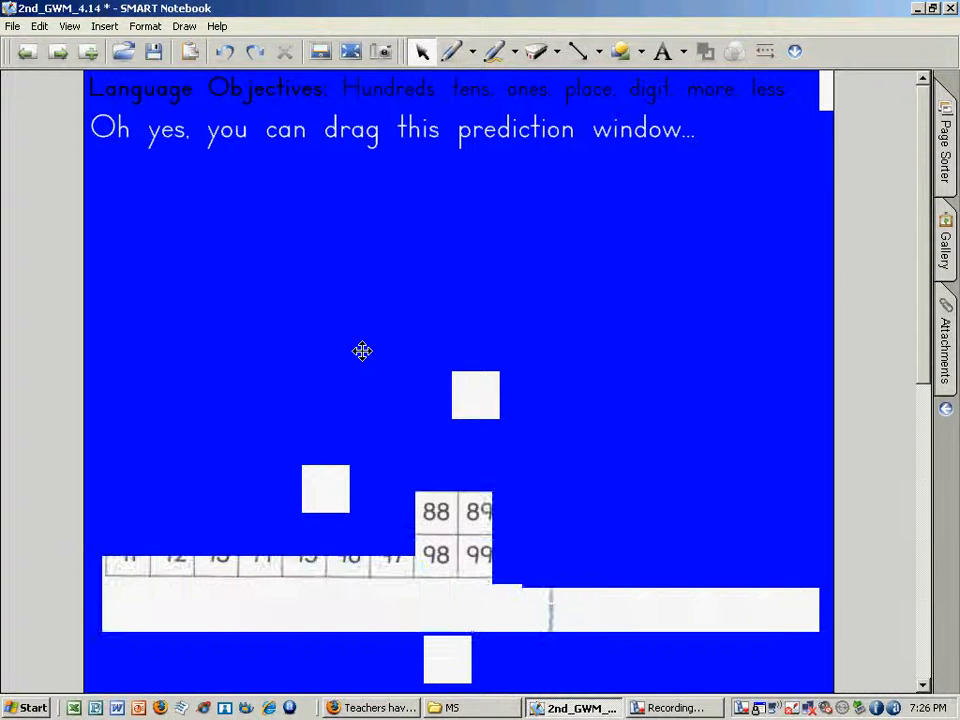
key(ctrl+z)
key(ctrl+z)
key(ctrl+z)
key(ctrl+z)
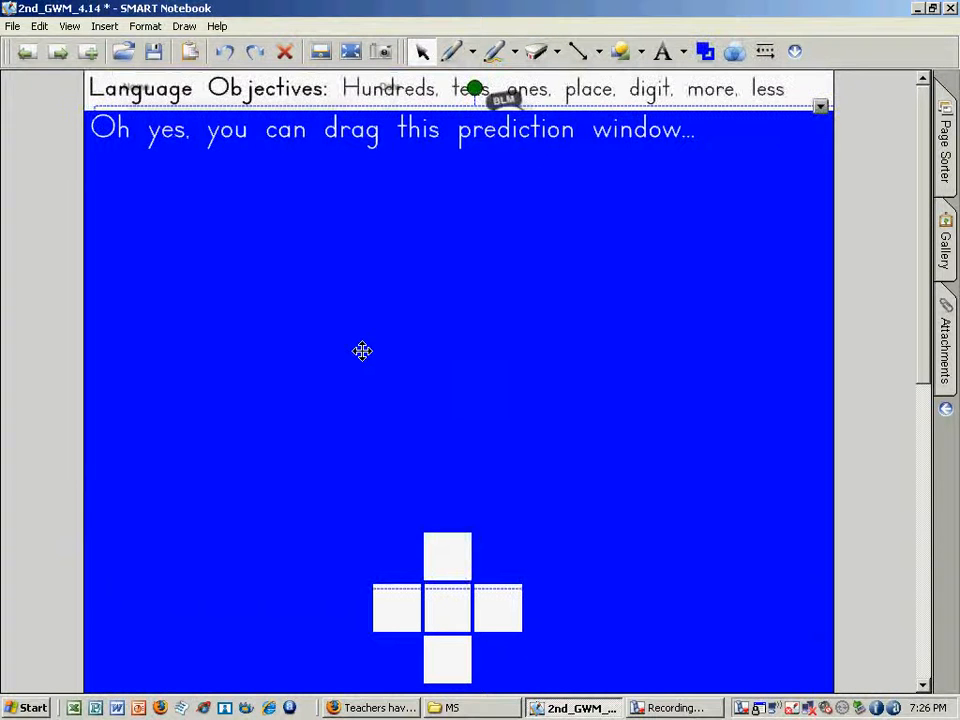
Step: Set the outline color of the selected large blue rectangle to orange
click(705, 53)
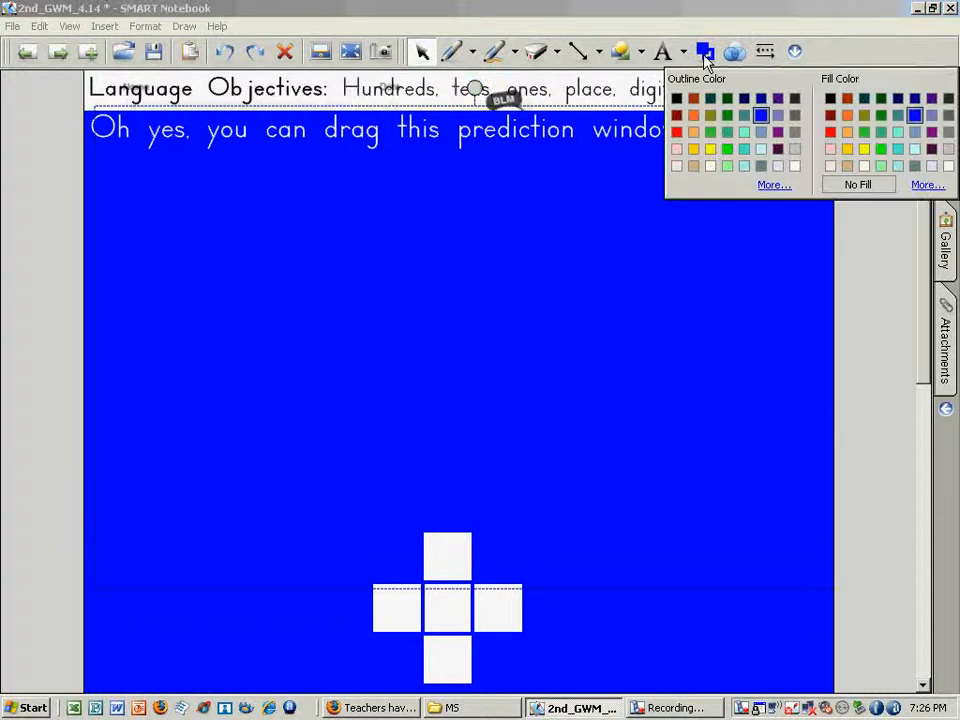
click(695, 116)
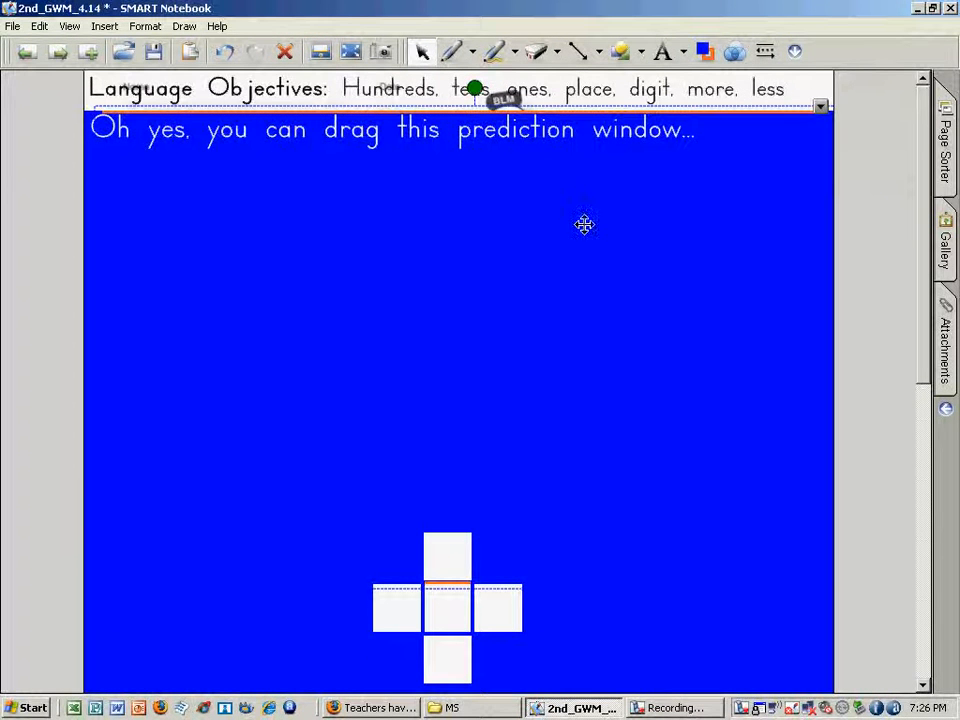
click(820, 108)
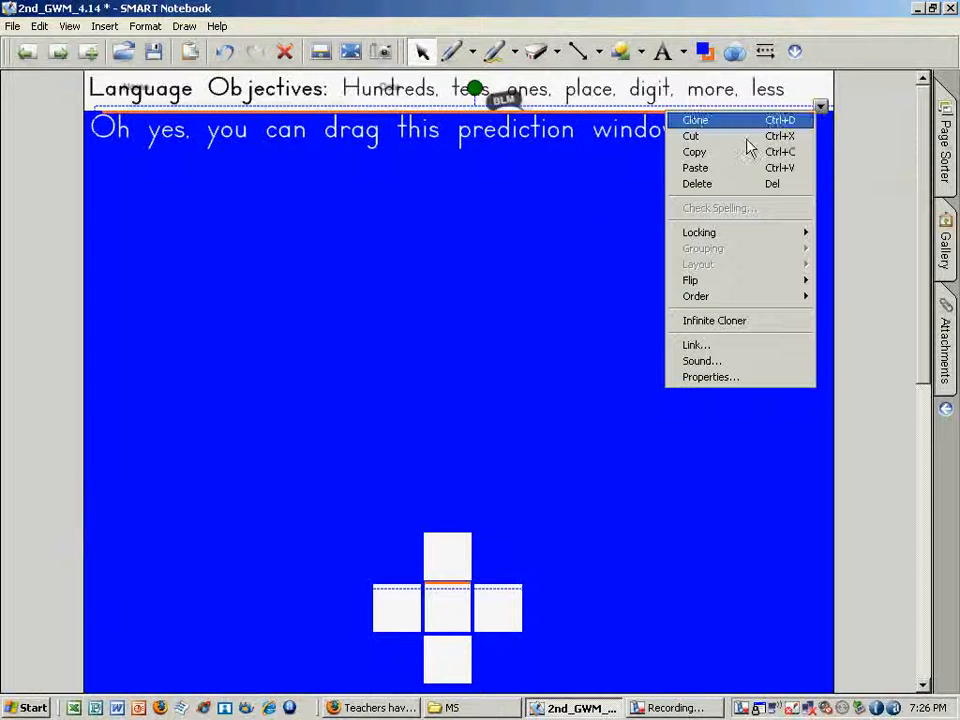
click(576, 205)
Step: Give all the prediction window's rectangles and squares a light orange outline and deselect them
key(ctrl+a)
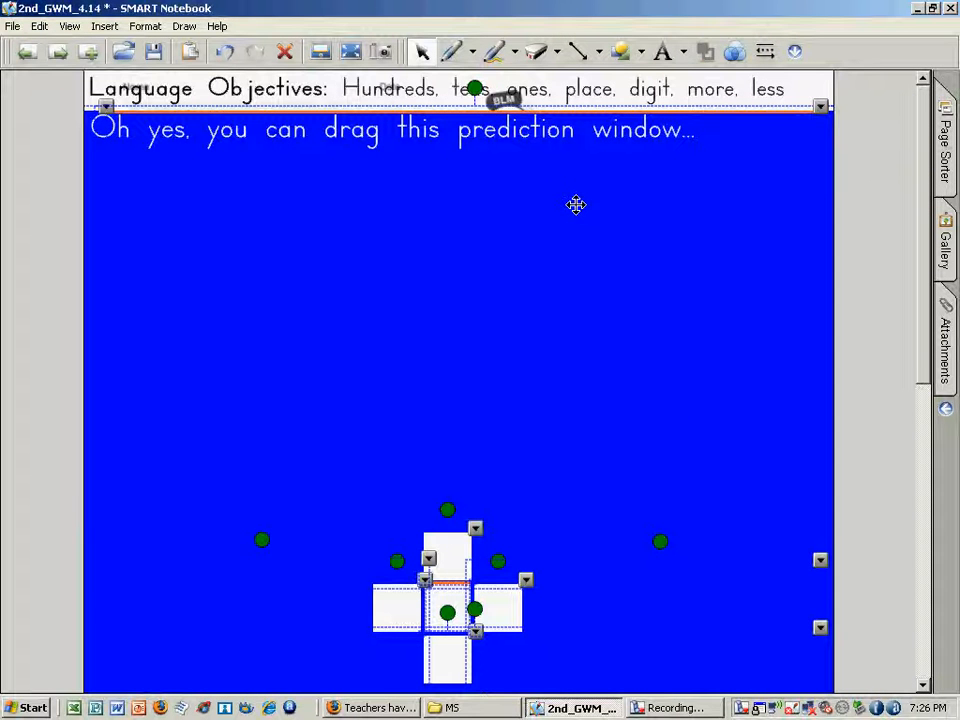
click(706, 51)
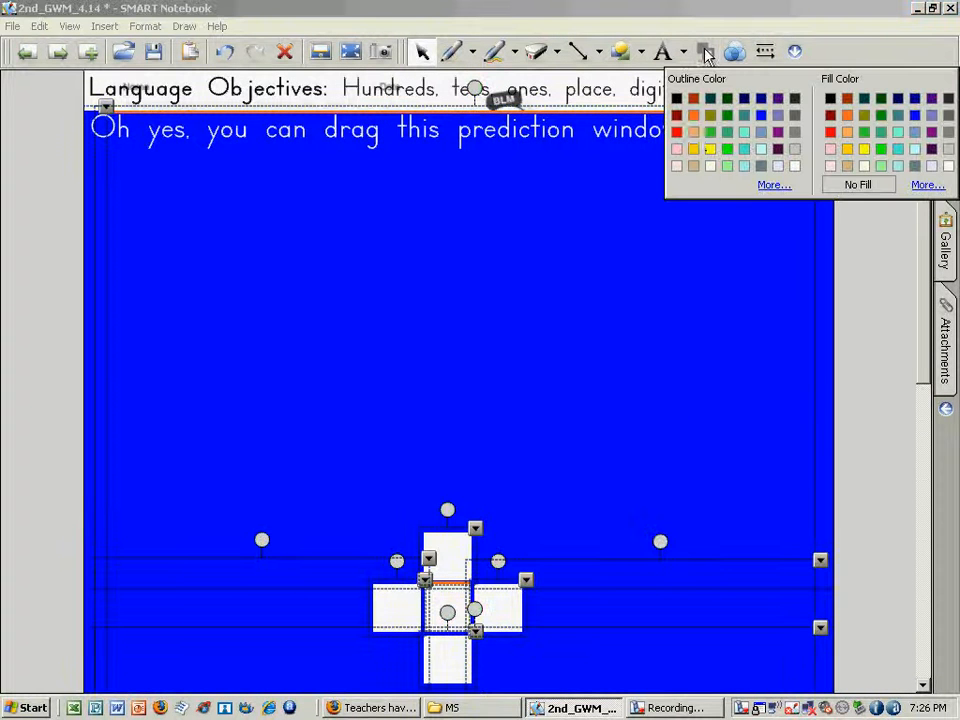
click(694, 133)
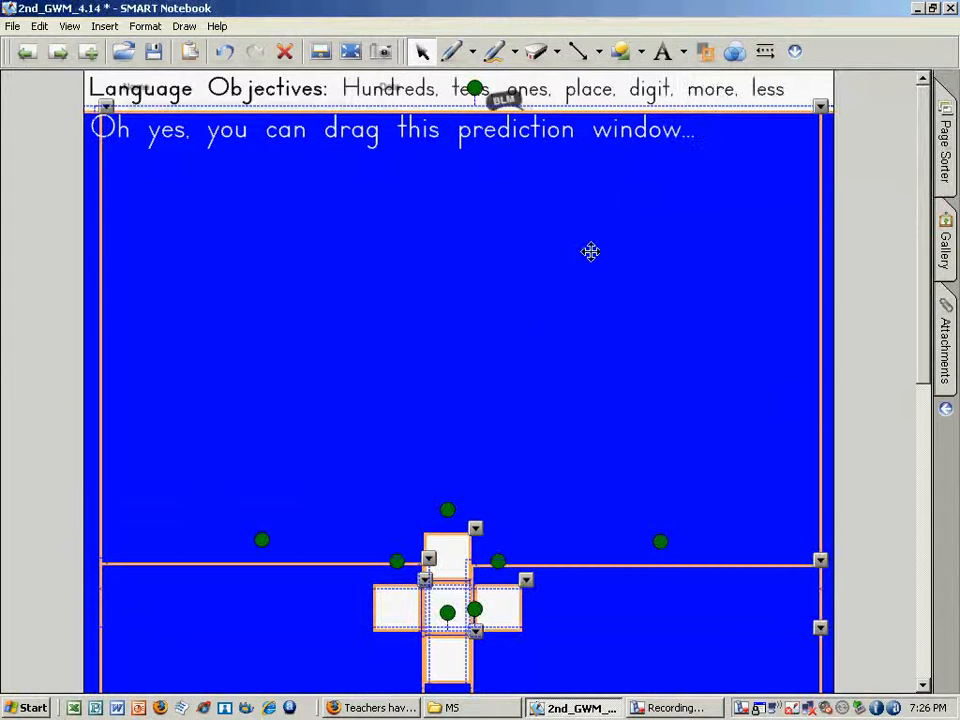
click(684, 94)
drag(924, 198, 884, 157)
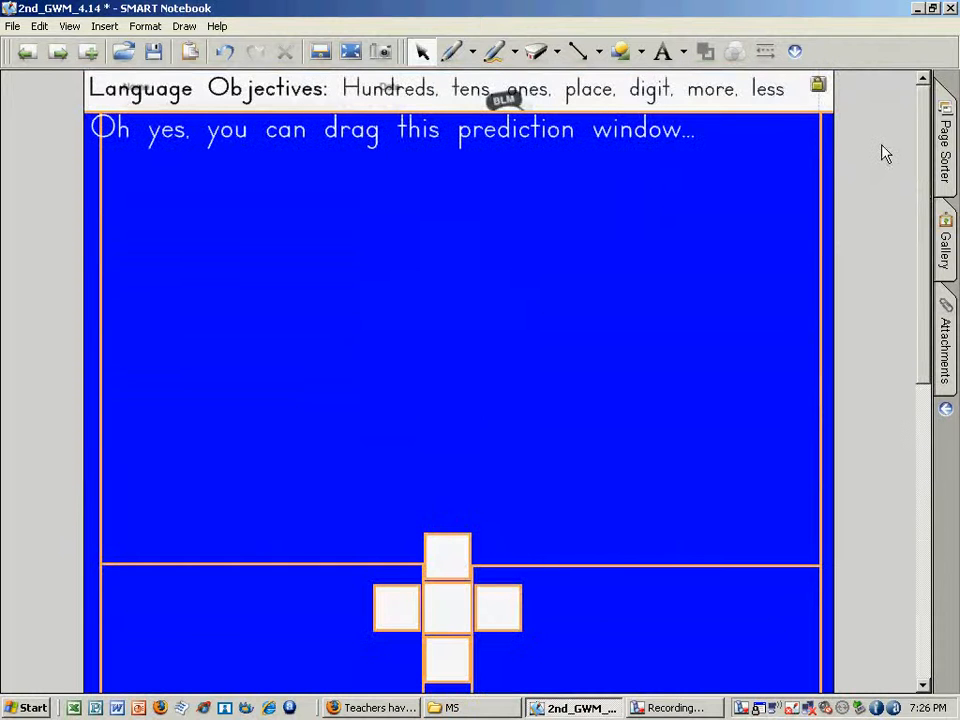
Step: Go to page 3 and unlock the "Oh yes, you can drag this prediction window..." text
click(950, 150)
click(888, 262)
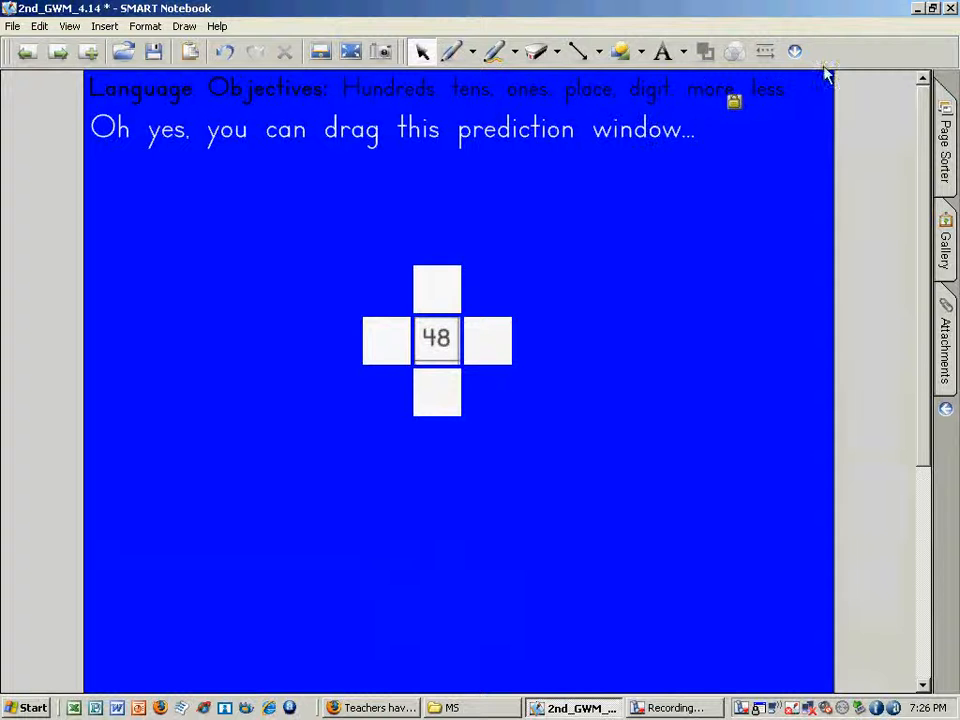
click(736, 103)
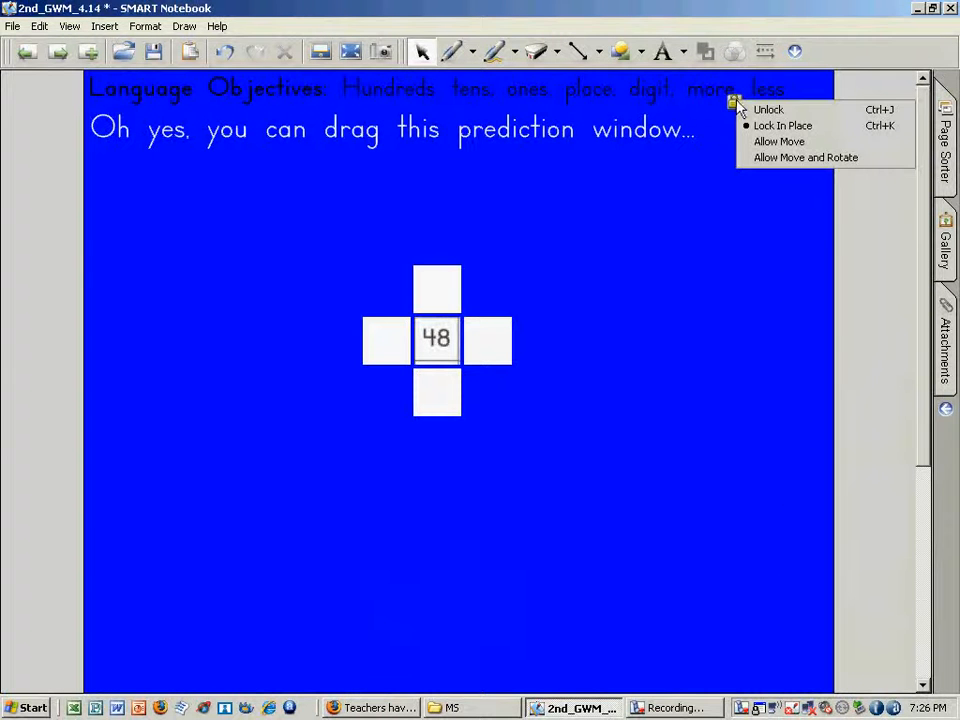
click(766, 110)
right_click(750, 112)
click(572, 176)
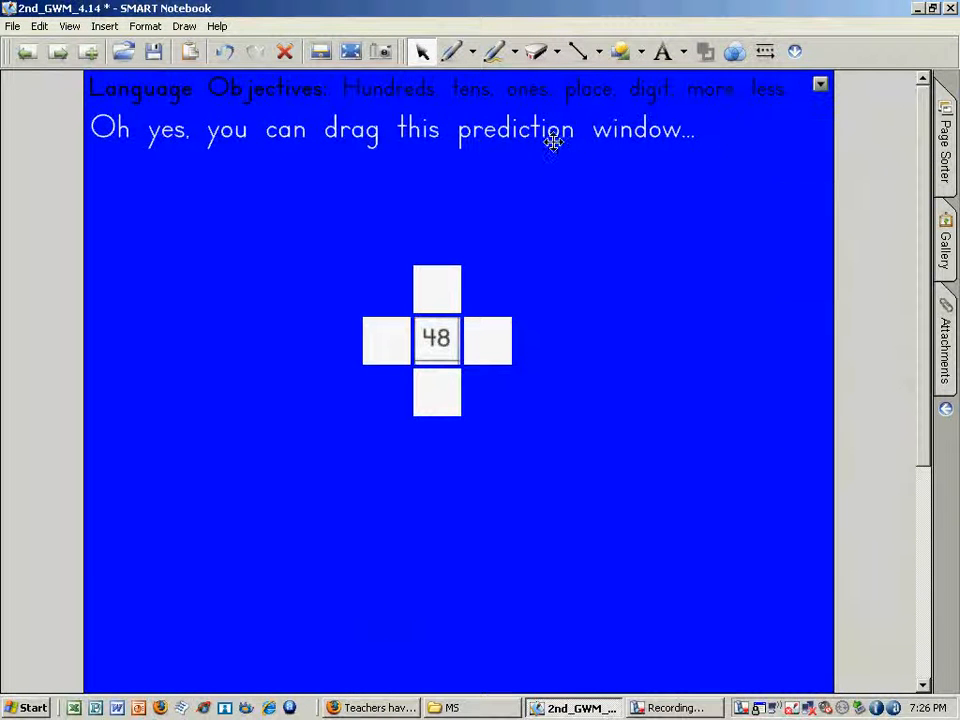
Step: Bring the "Oh yes, you can drag this prediction window..." text to the front and shift the prediction window slightly
click(702, 90)
click(703, 104)
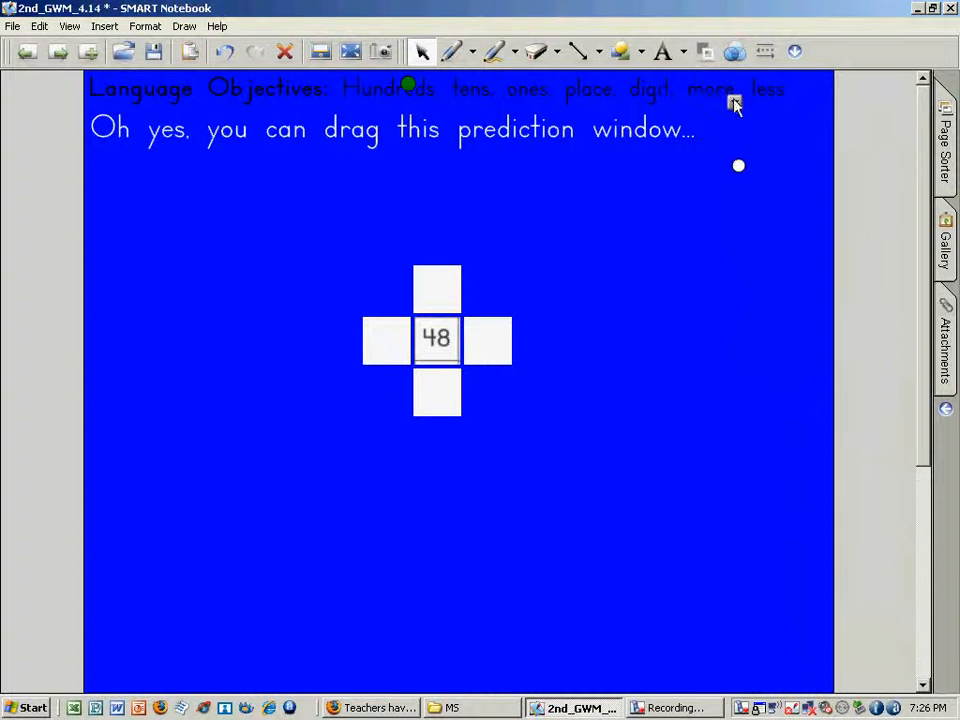
click(734, 103)
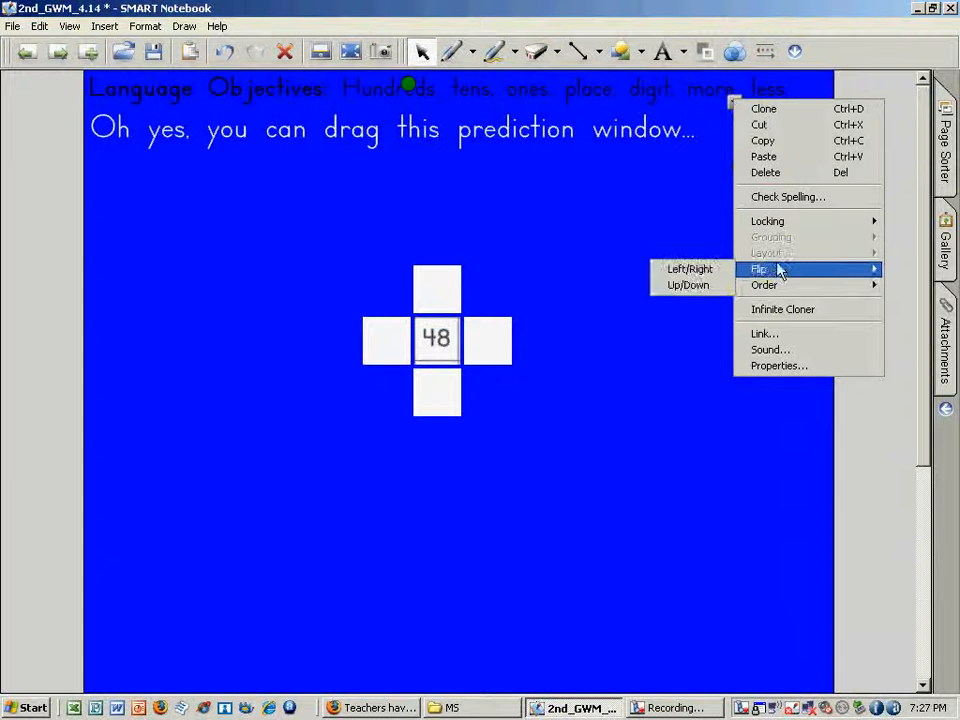
mouse_move(779, 293)
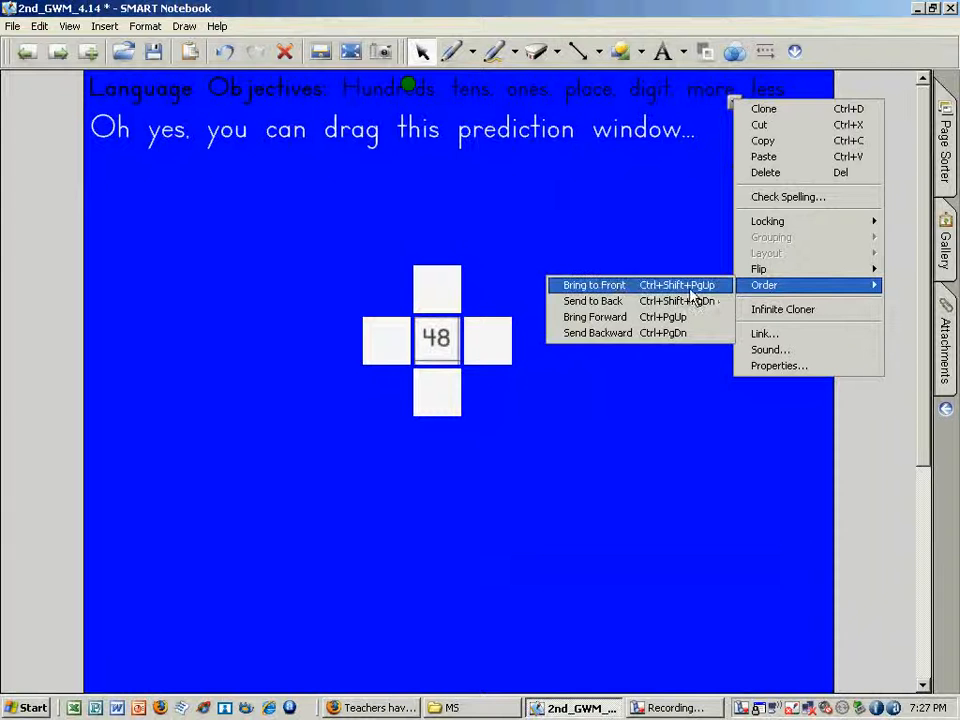
click(616, 289)
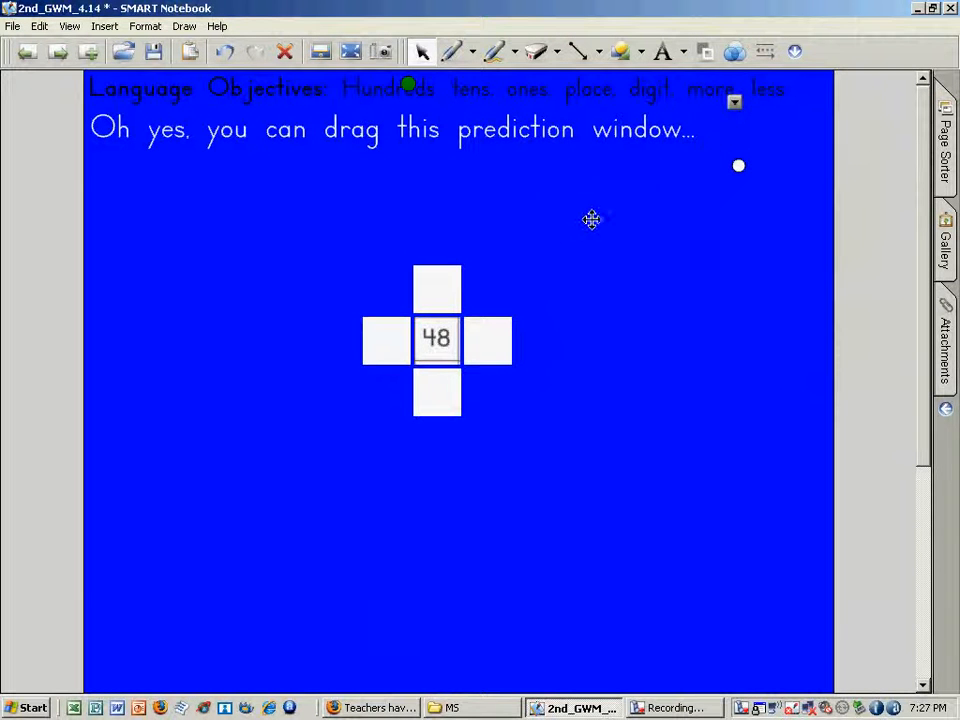
mouse_move(591, 219)
mouse_down()
mouse_move(506, 225)
mouse_move(607, 227)
mouse_up()
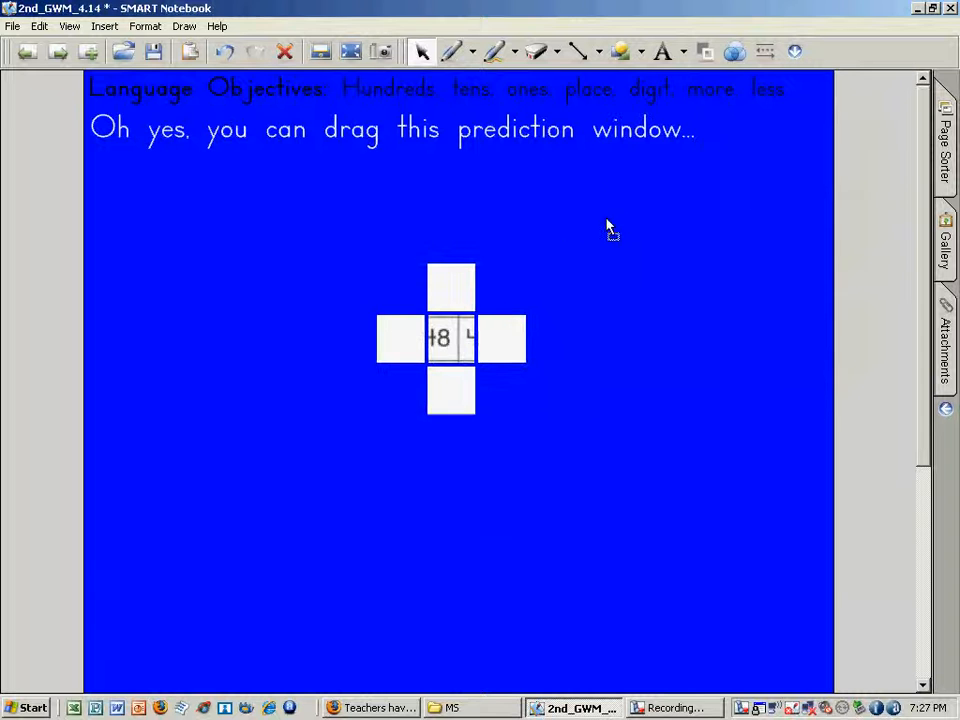
Step: Check the locking options of the Language Objectives text
click(705, 90)
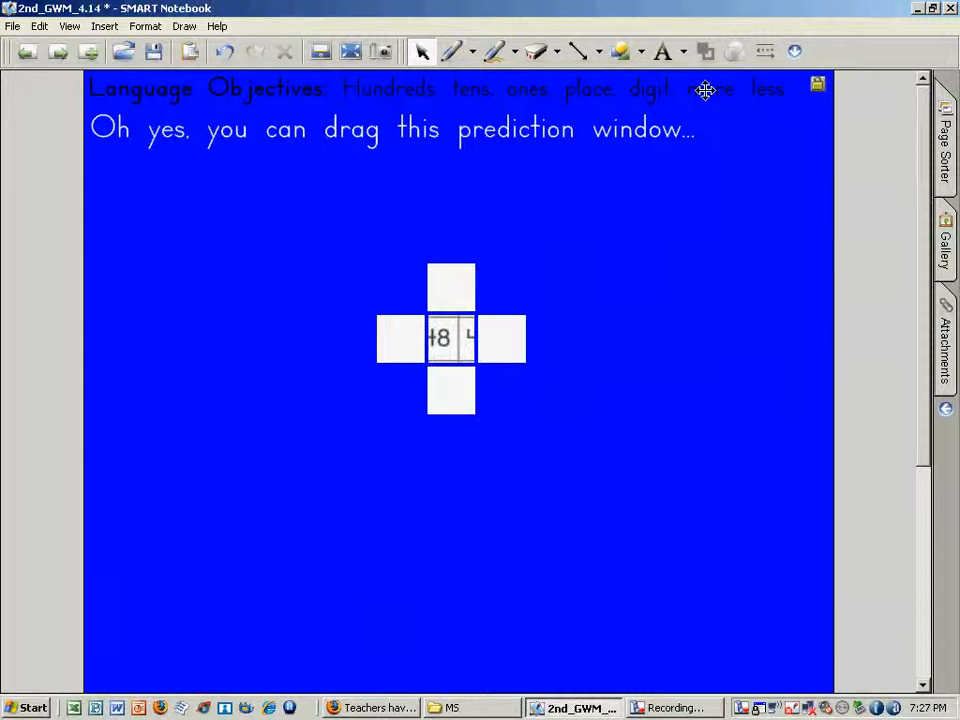
click(817, 85)
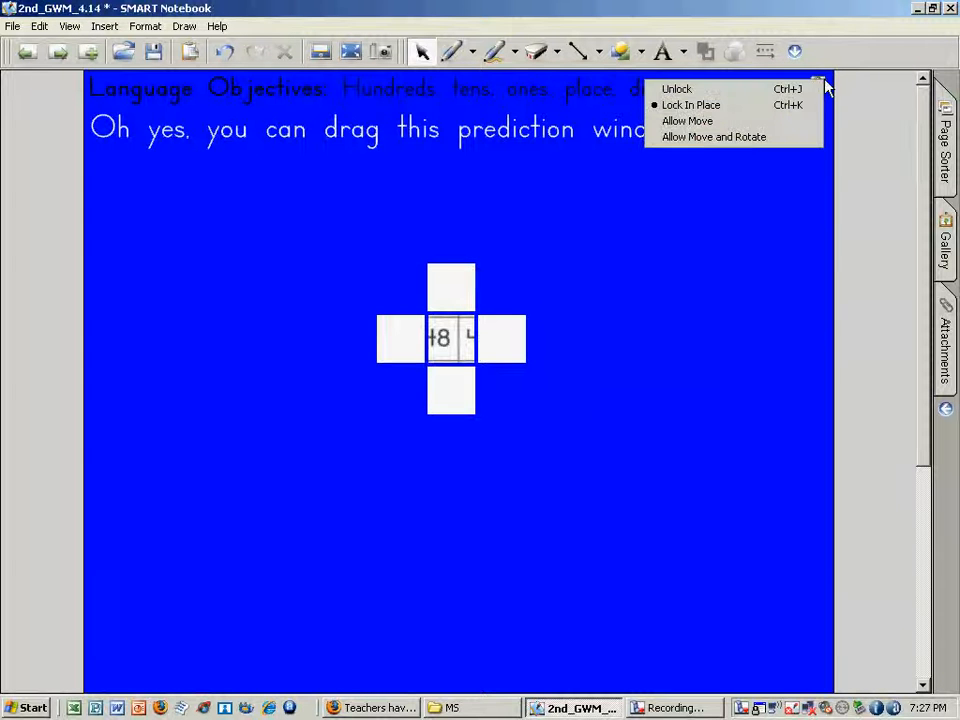
click(754, 220)
Step: Go to page 7 and add a new blank page after it
click(948, 157)
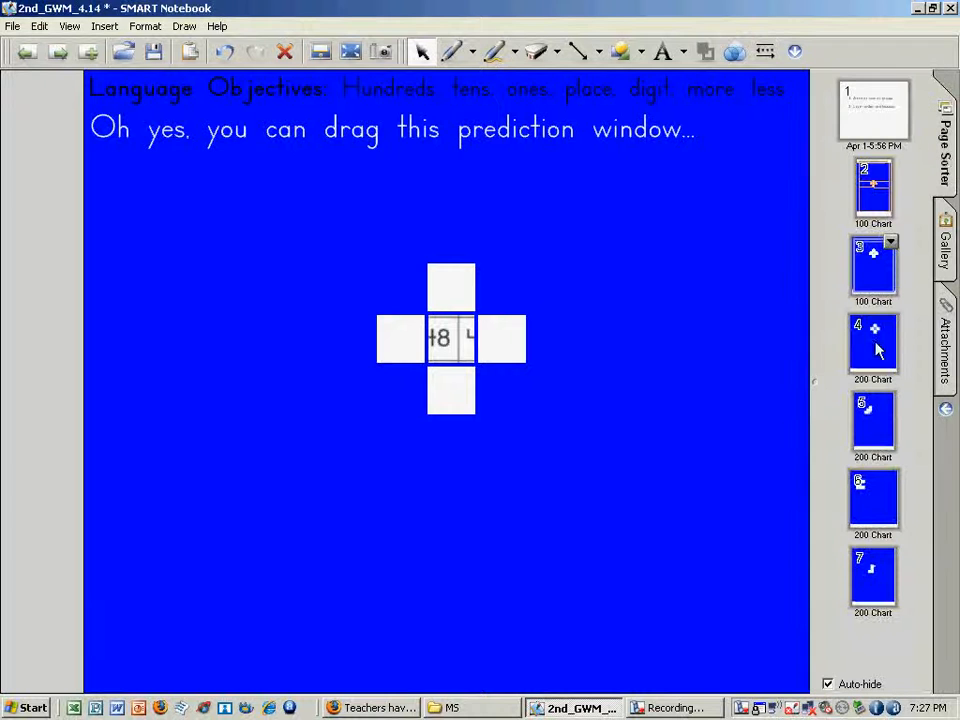
click(866, 590)
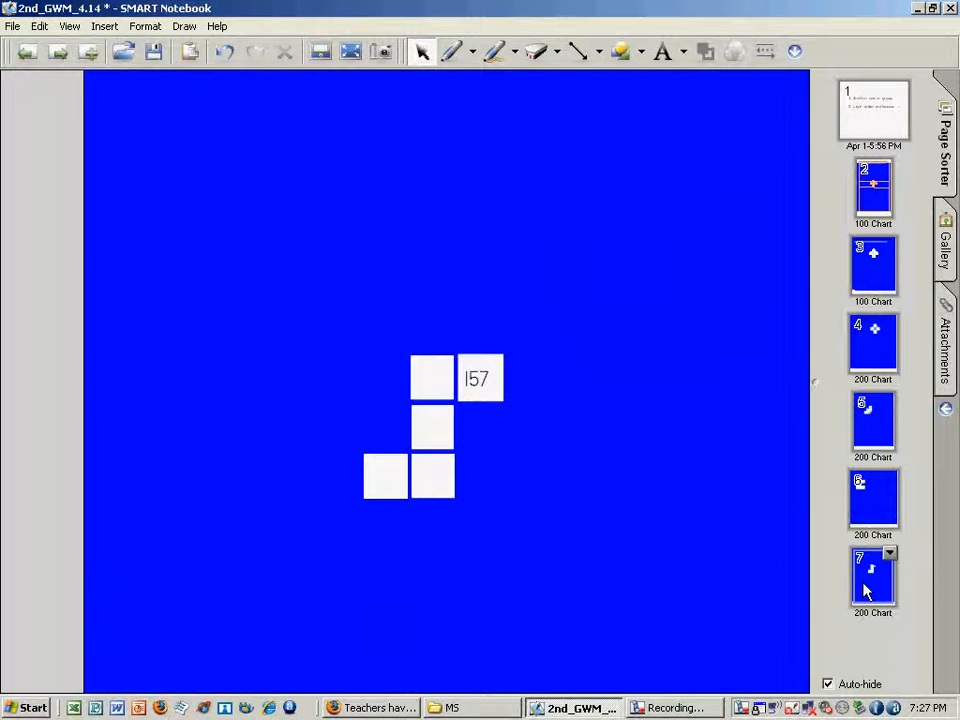
key(ctrl+m)
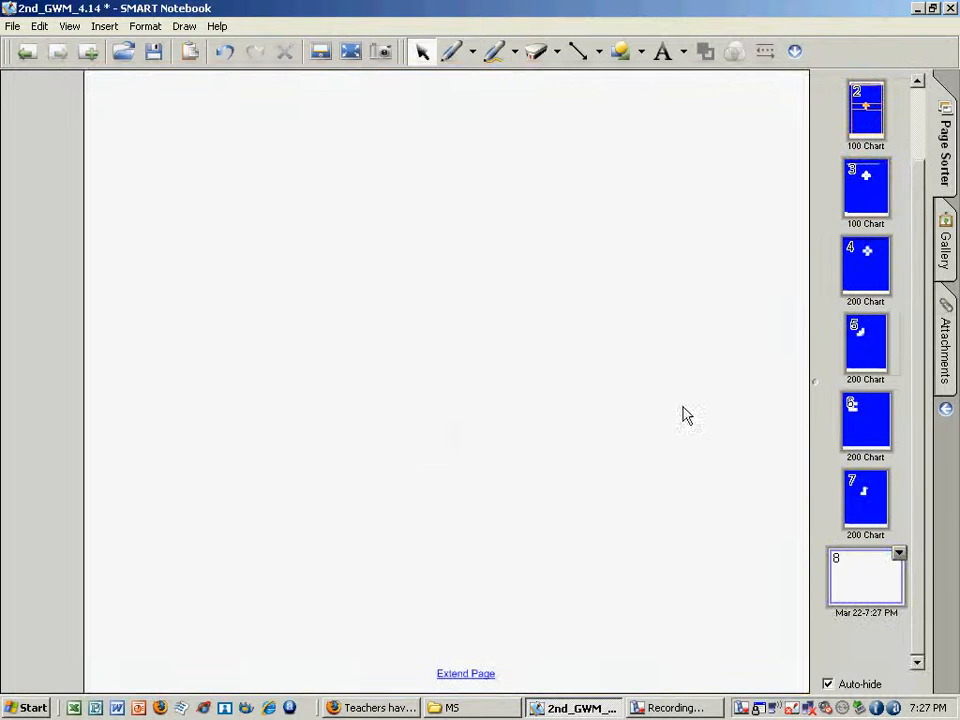
Step: Open the innermost Tools folder of the Lesson Activity Toolkit in the gallery
click(944, 232)
click(698, 158)
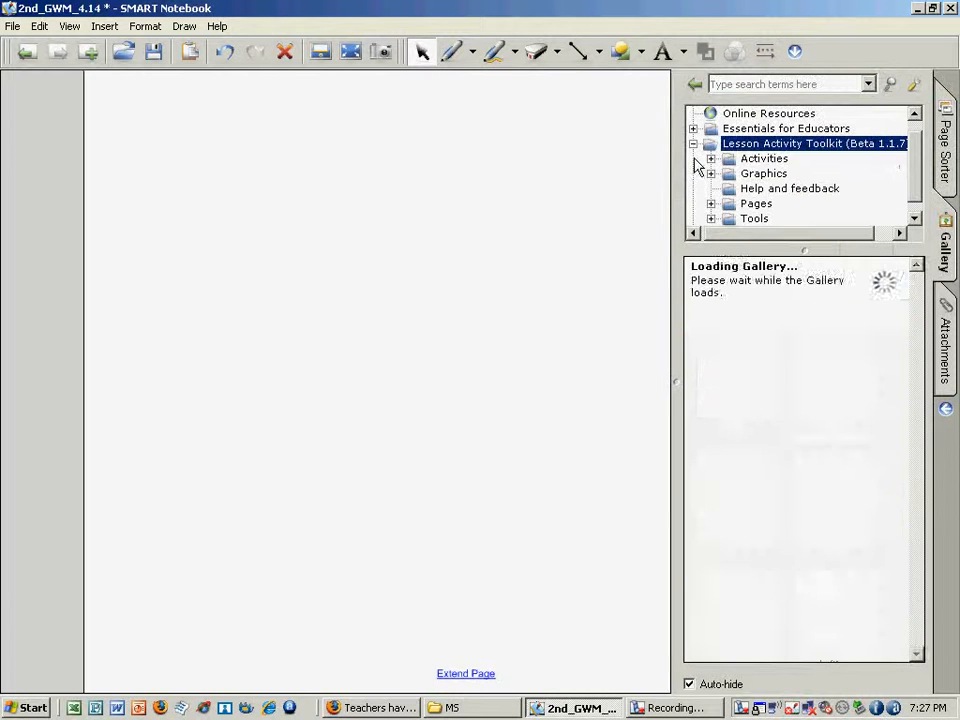
drag(913, 154, 905, 181)
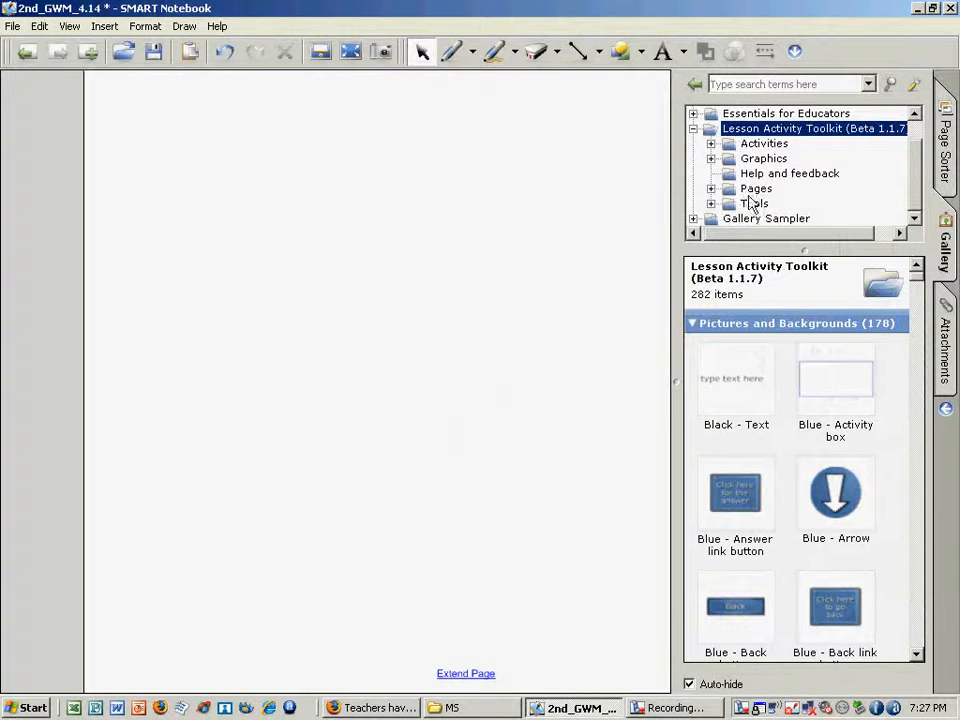
click(710, 205)
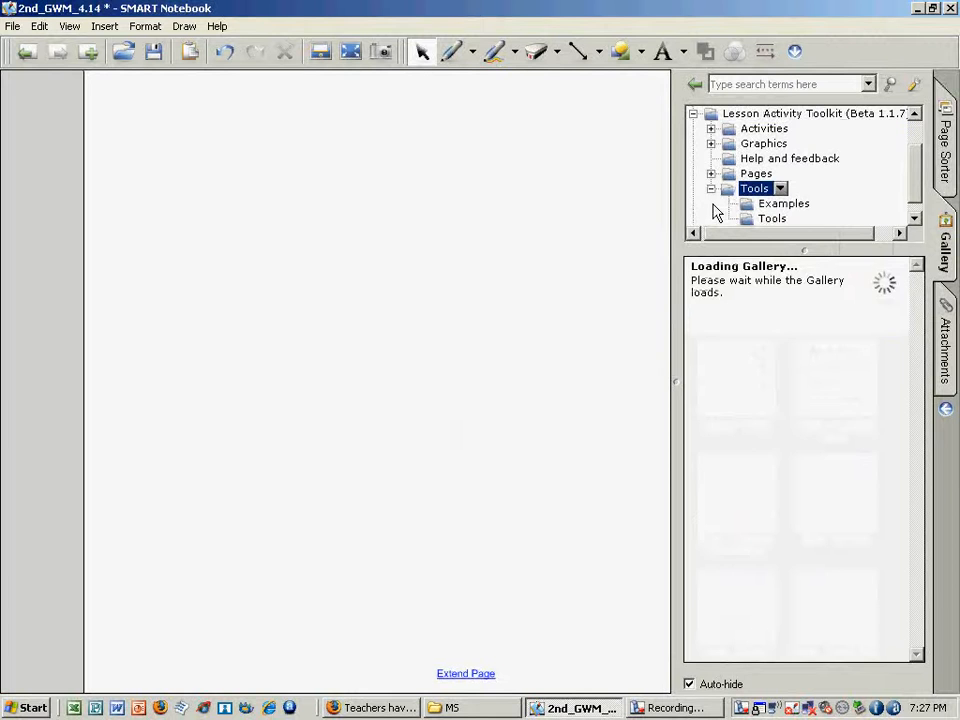
click(773, 218)
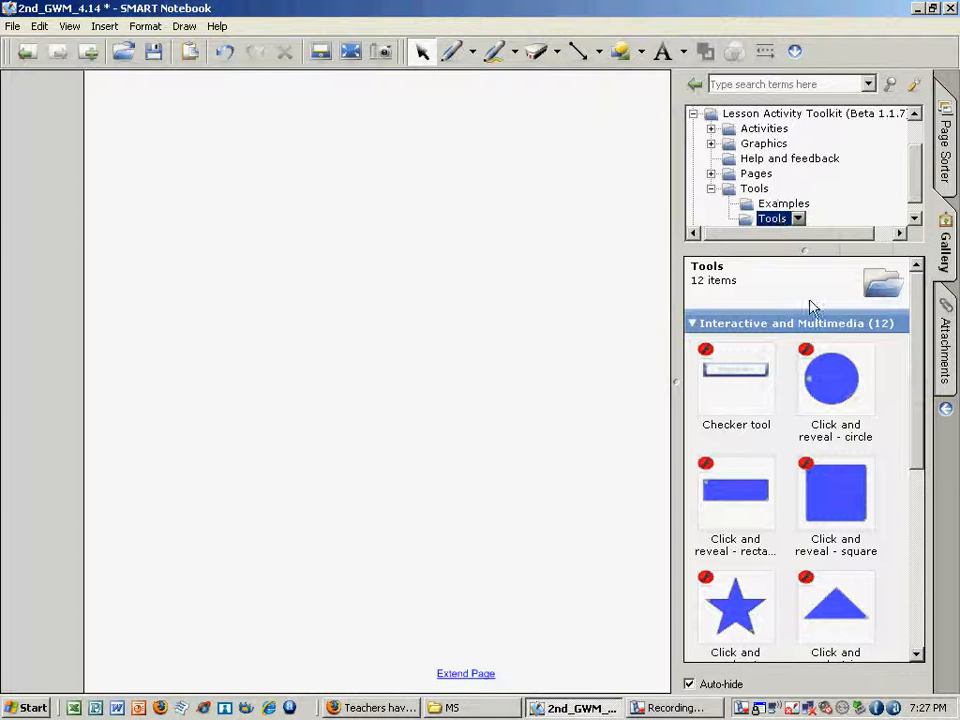
Step: Place two "Click and reveal - square" tools side by side in the upper part of the blank page
drag(845, 490, 324, 302)
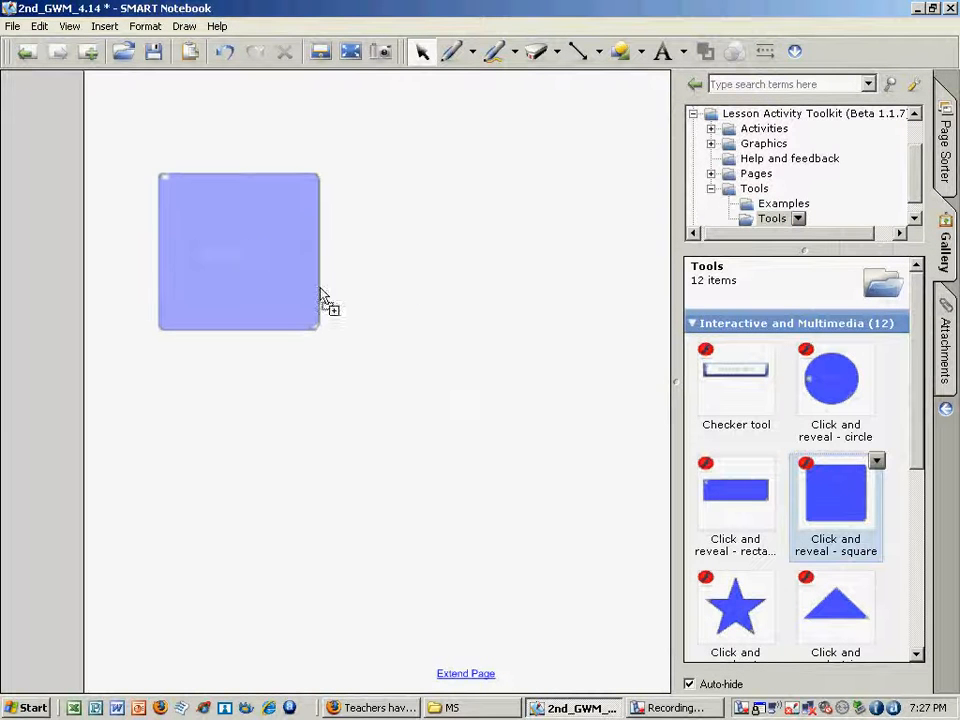
drag(755, 470, 531, 277)
click(530, 437)
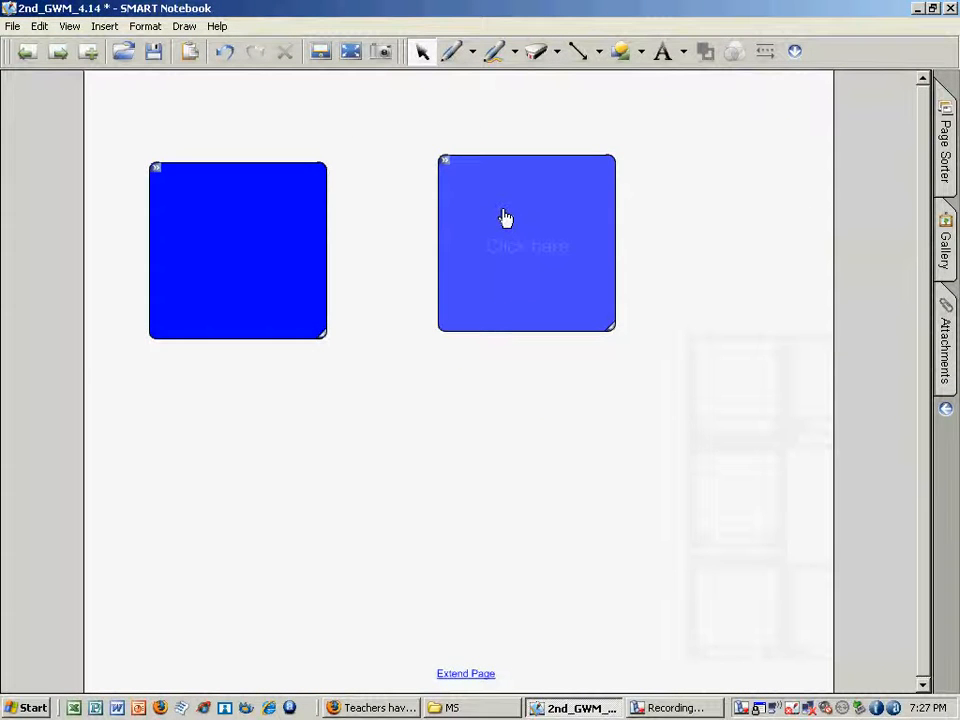
Step: Add the text "8+2=" and enlarge it below the left click-and-reveal square
click(299, 454)
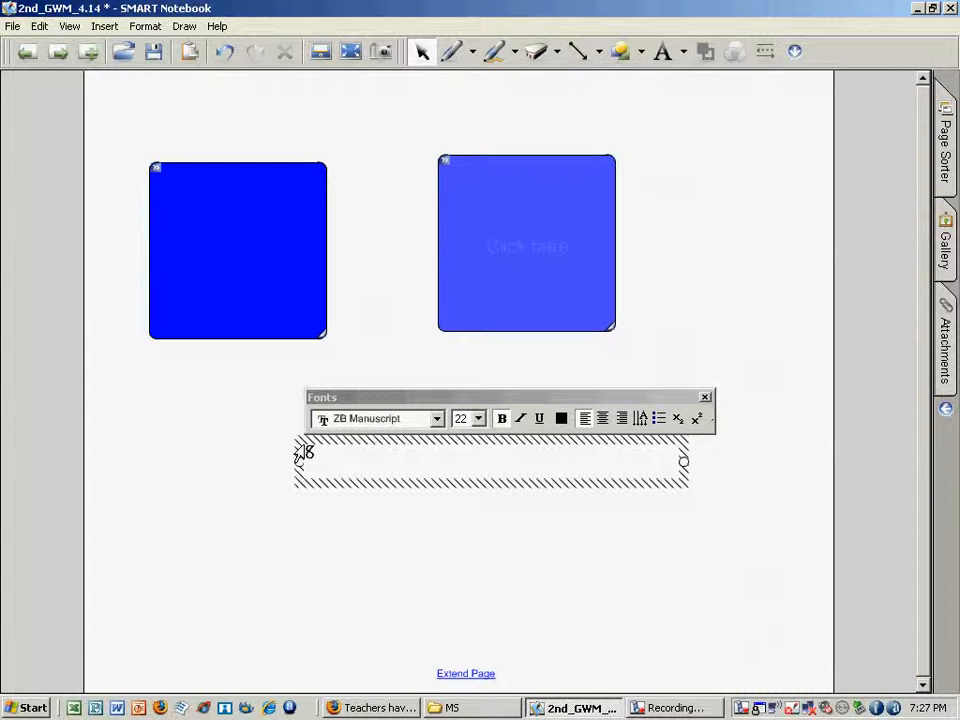
text(8+2=)
click(366, 548)
double_click(324, 450)
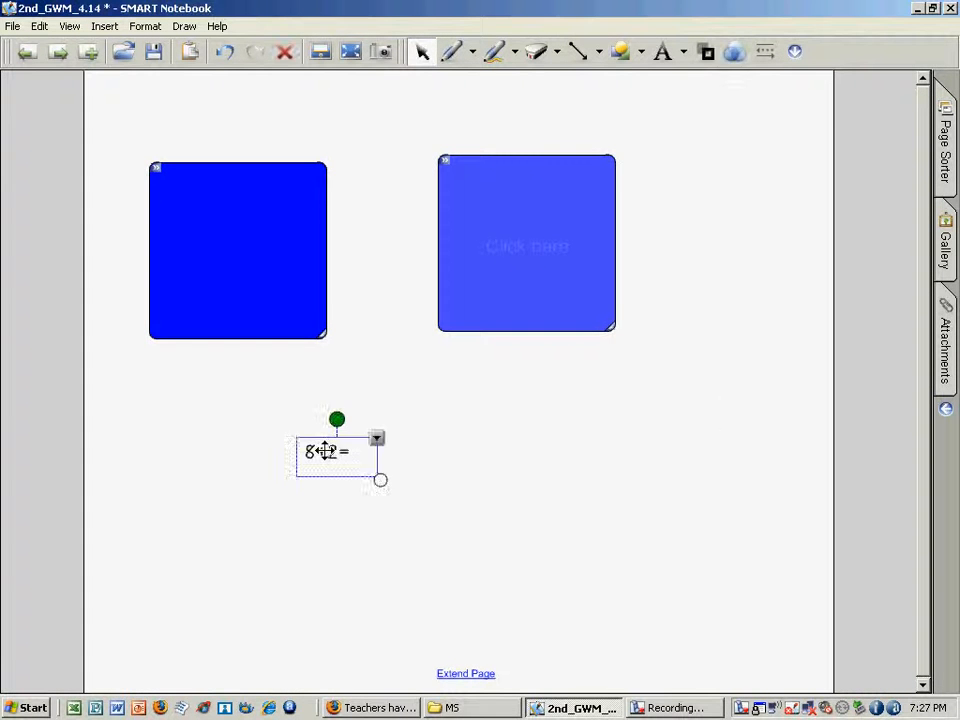
click(245, 458)
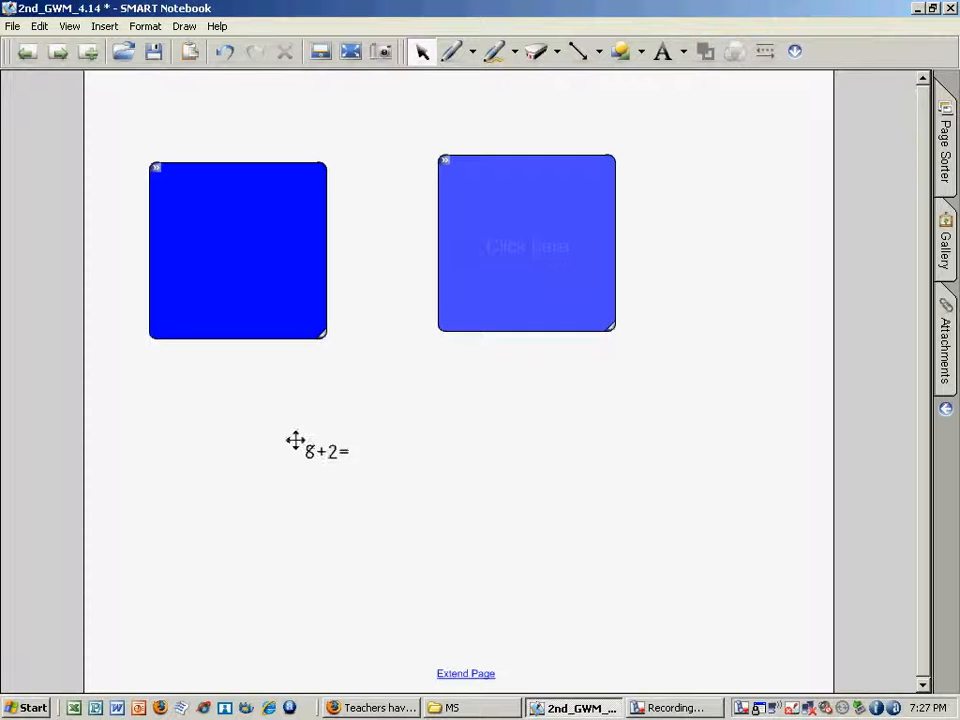
drag(296, 439, 430, 491)
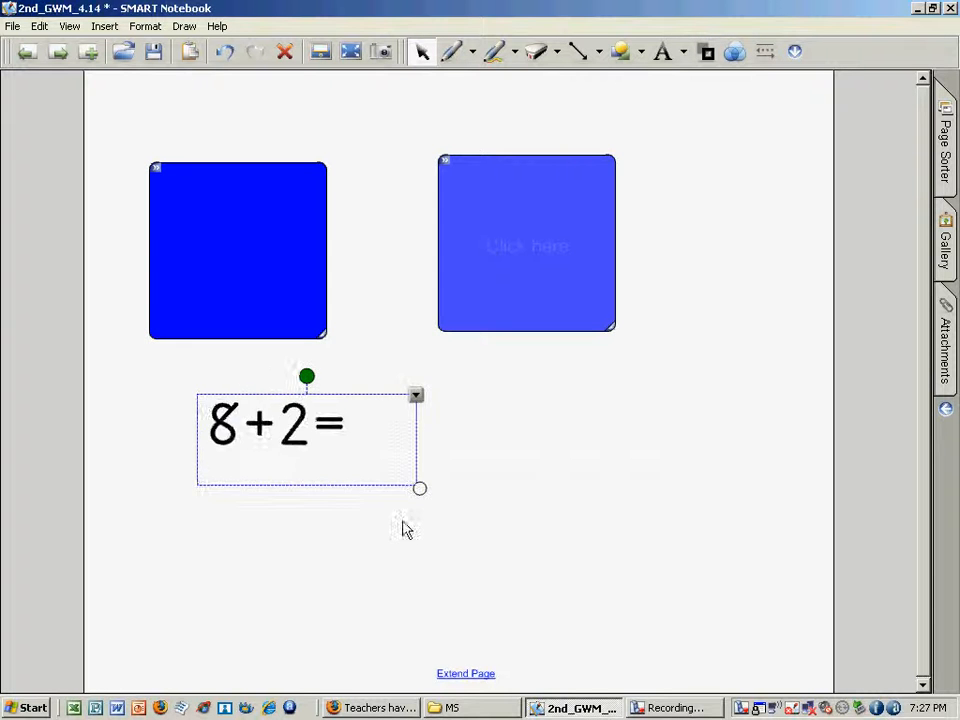
drag(302, 425, 266, 418)
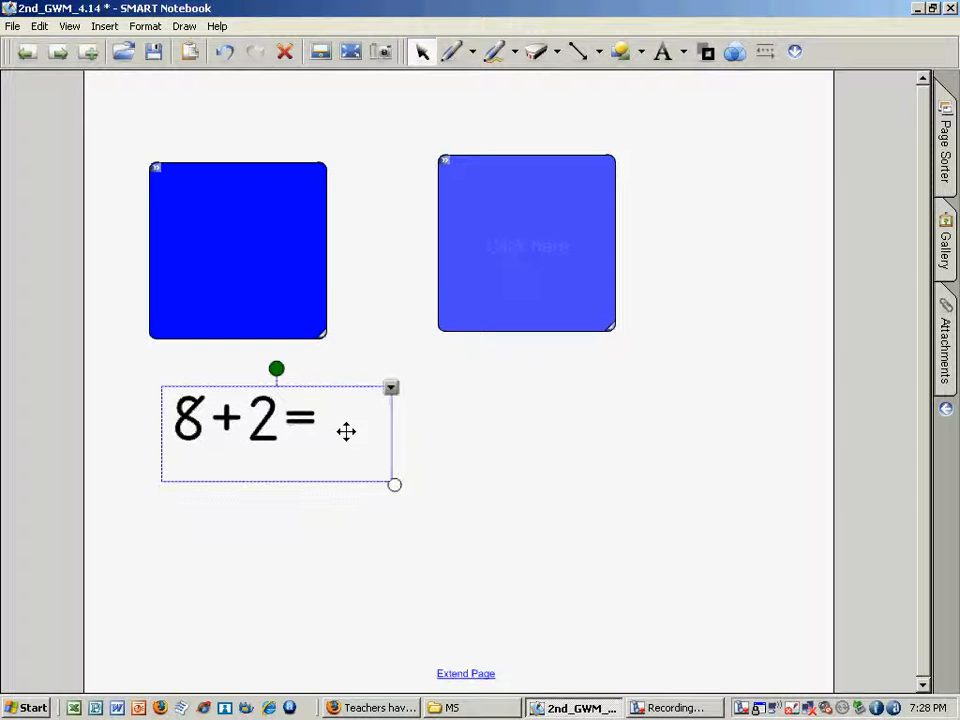
Step: Add the text "10" and enlarge it below the right click-and-reveal square
click(501, 454)
text(10)
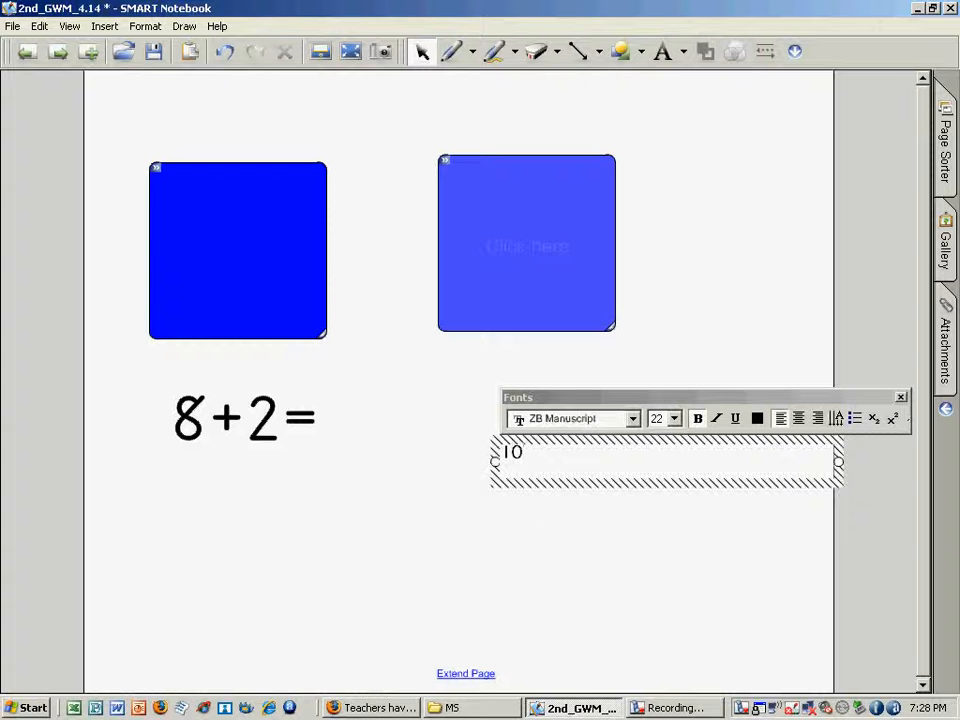
click(505, 558)
click(504, 453)
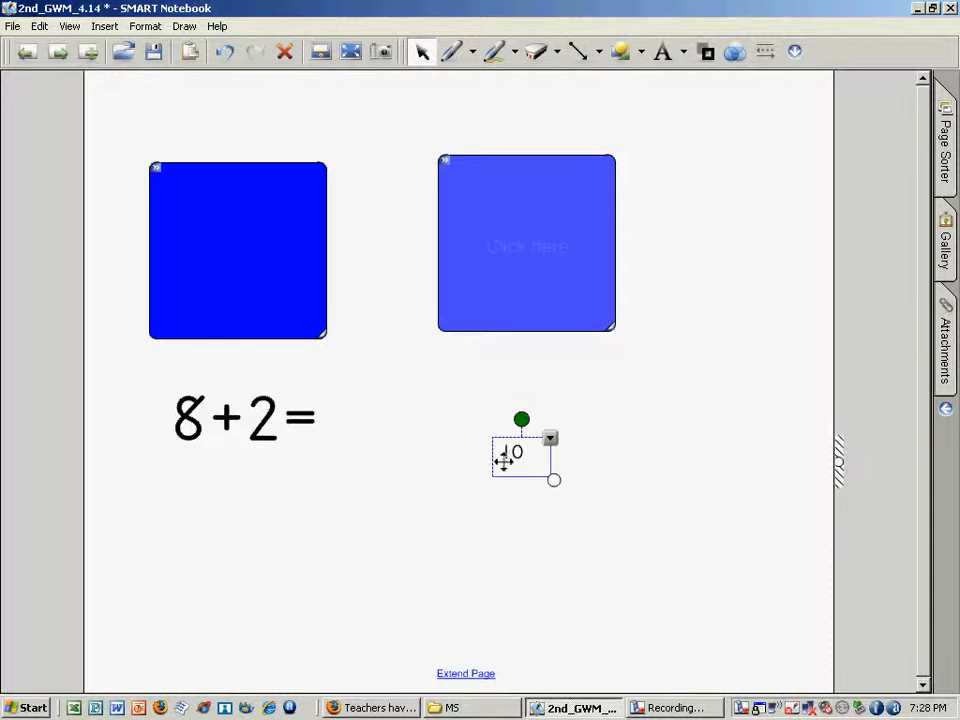
drag(553, 481, 646, 531)
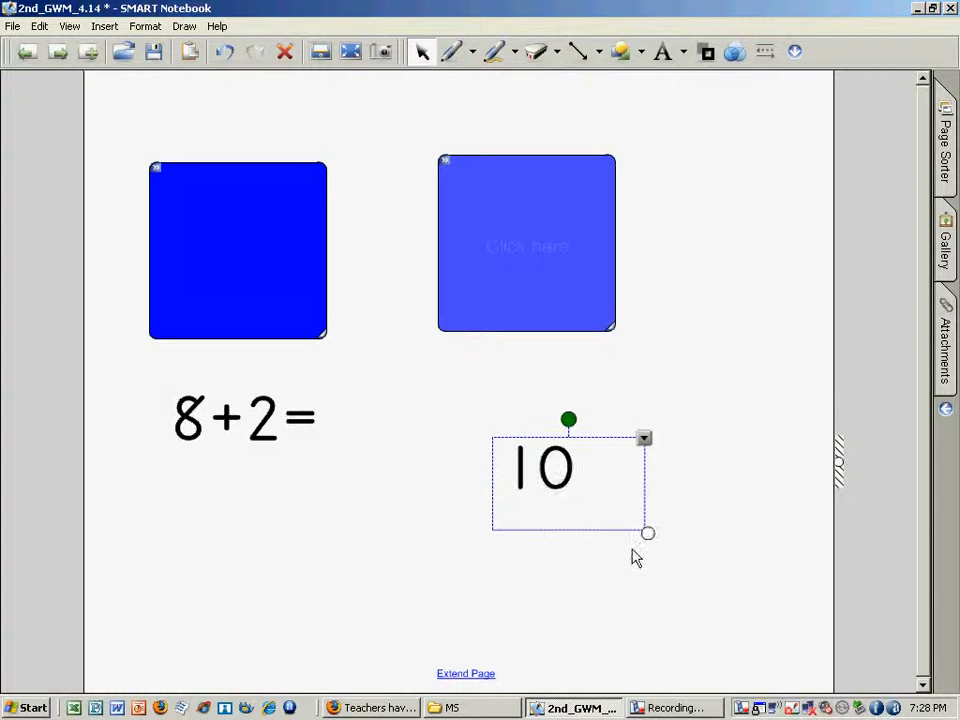
drag(557, 461, 551, 459)
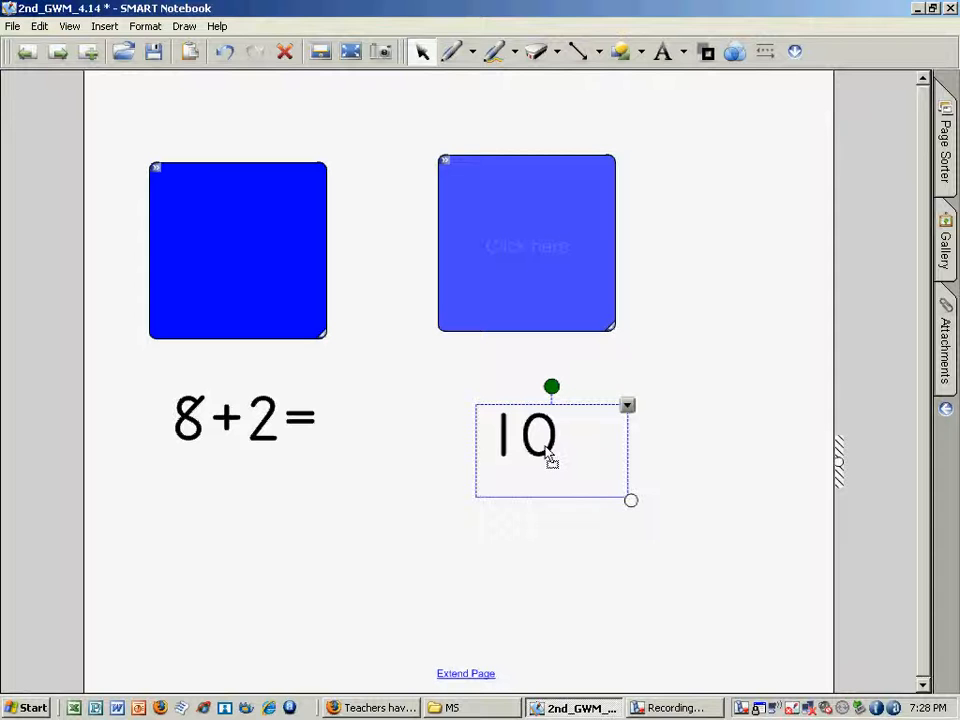
Step: Move the right click-and-reveal square over the "10" text and the left one over the "8+2=" text
click(530, 245)
drag(531, 258, 532, 446)
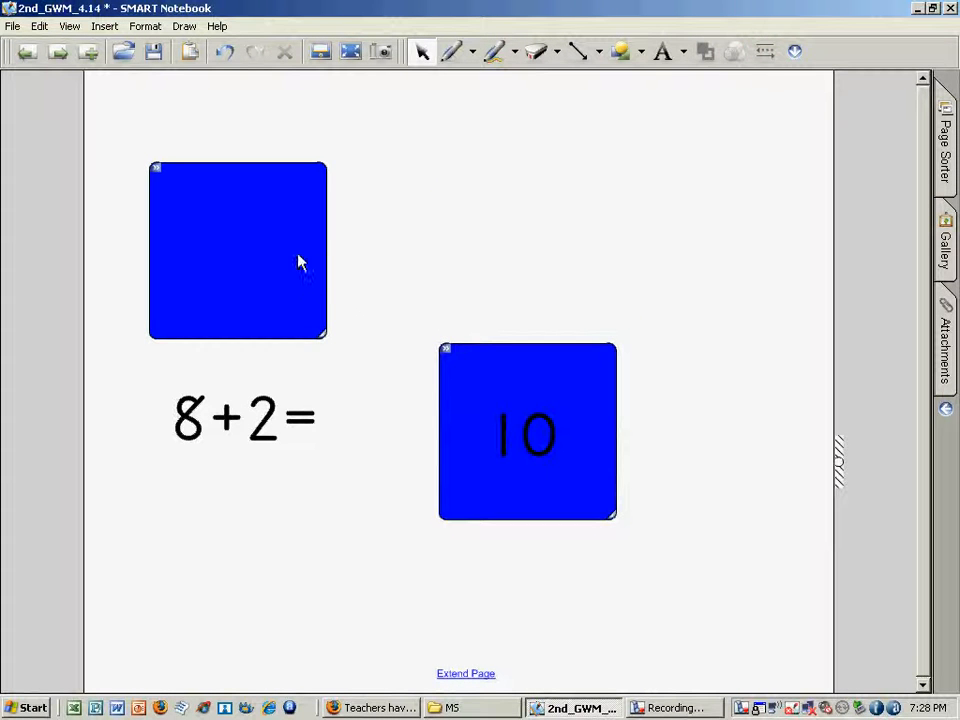
drag(273, 414, 273, 414)
click(246, 332)
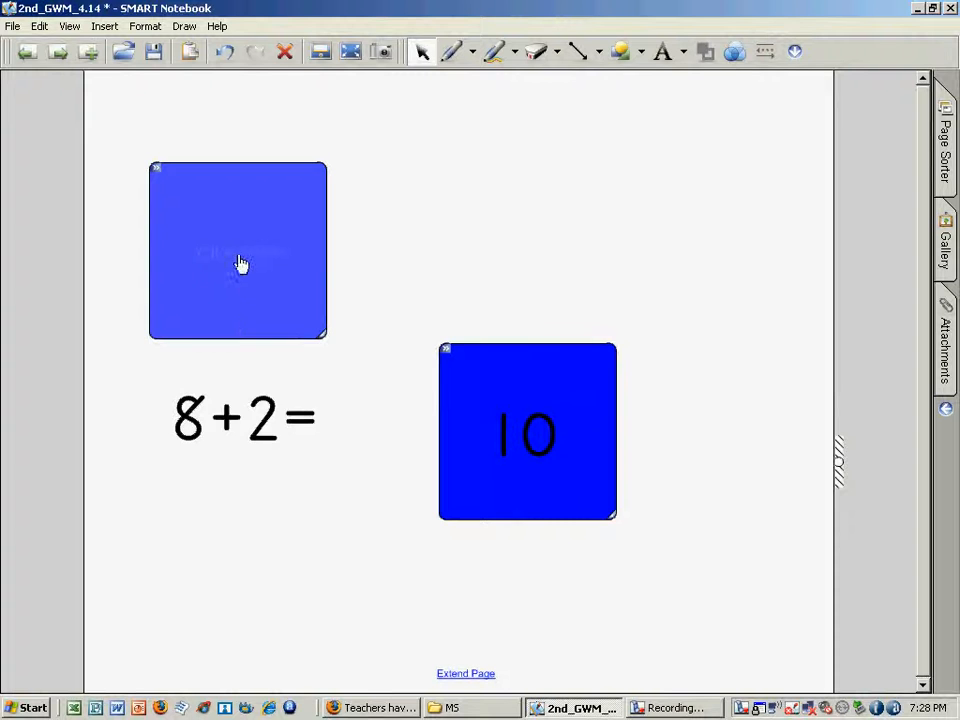
drag(240, 261, 246, 425)
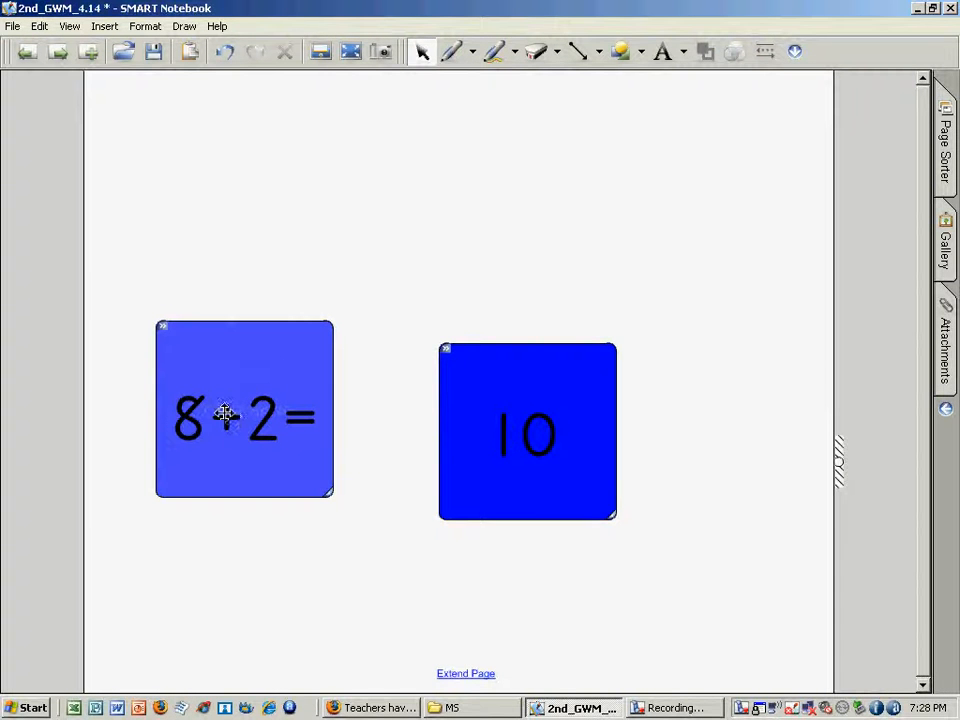
Step: Send the "8+2=" text to the back so it sits behind the left click-and-reveal square
click(223, 417)
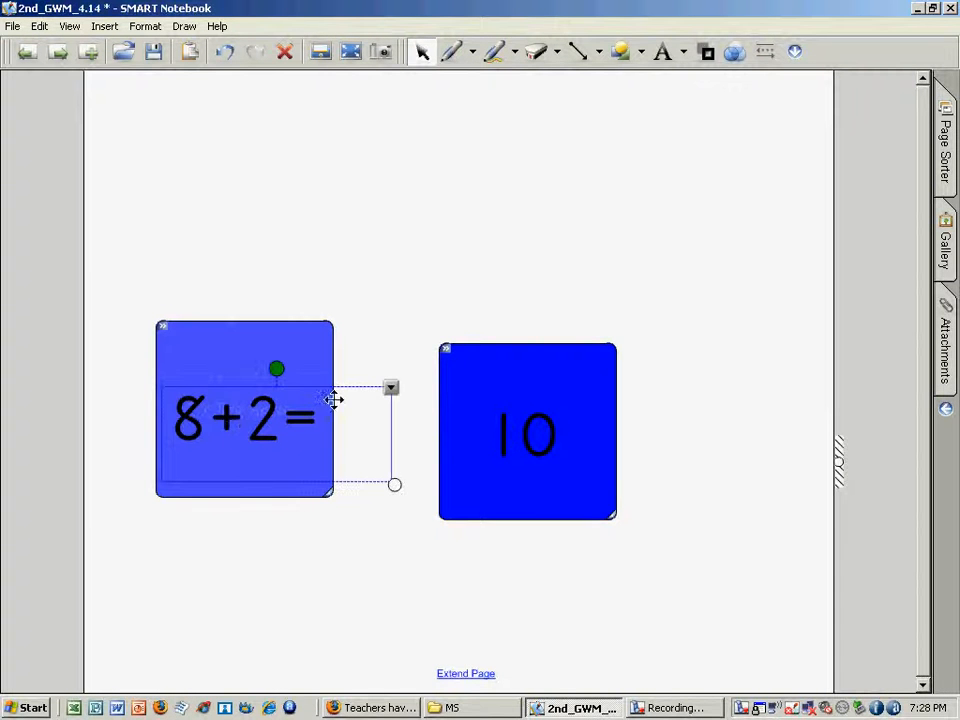
click(390, 388)
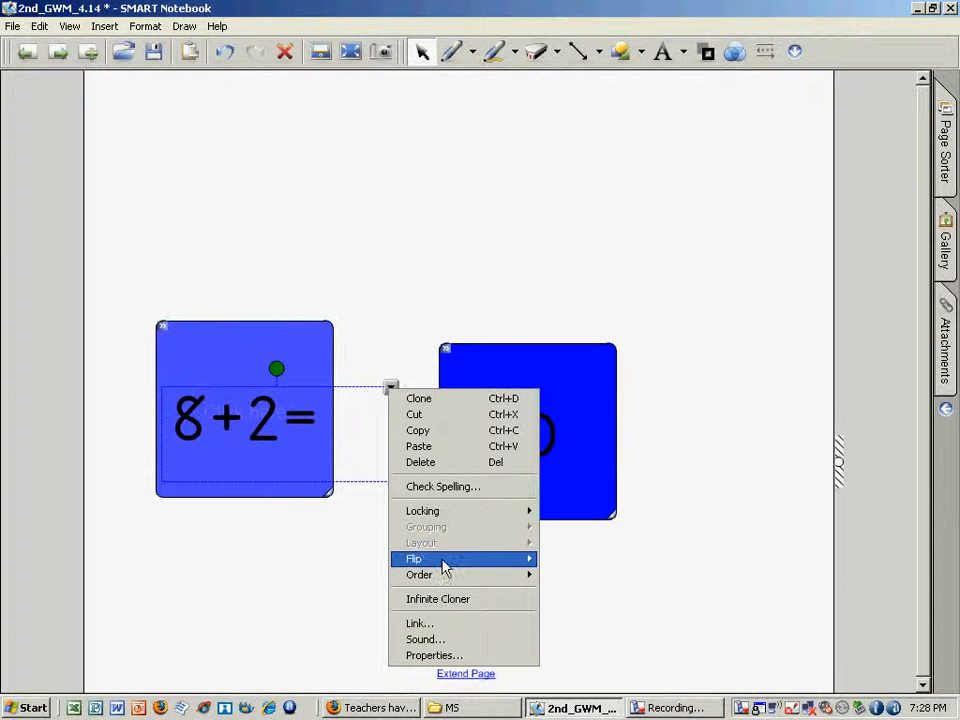
mouse_move(444, 577)
click(580, 591)
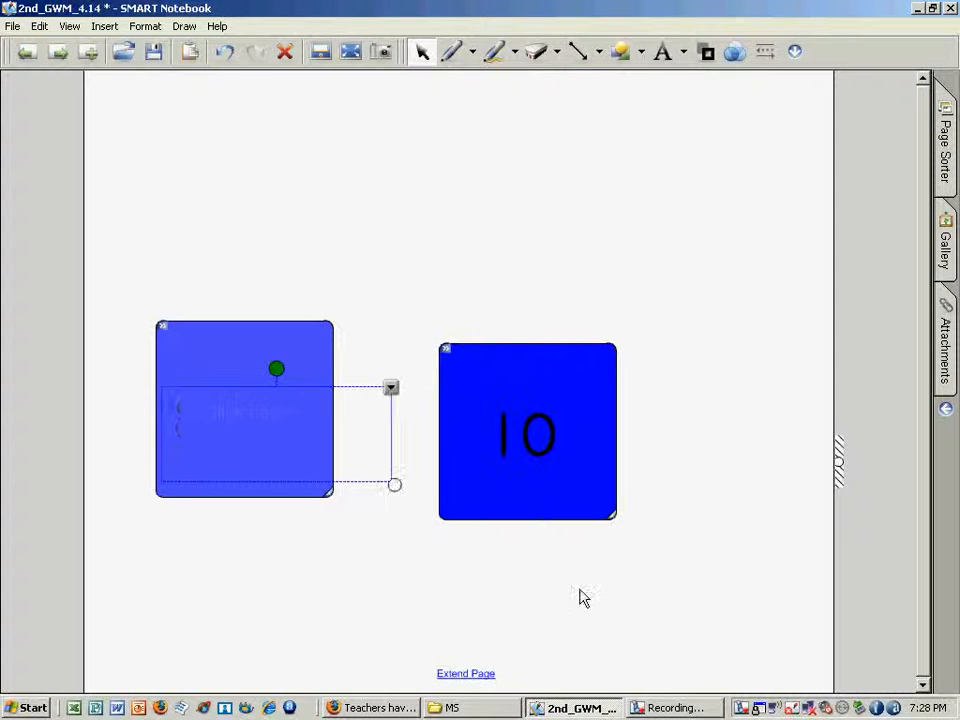
click(364, 575)
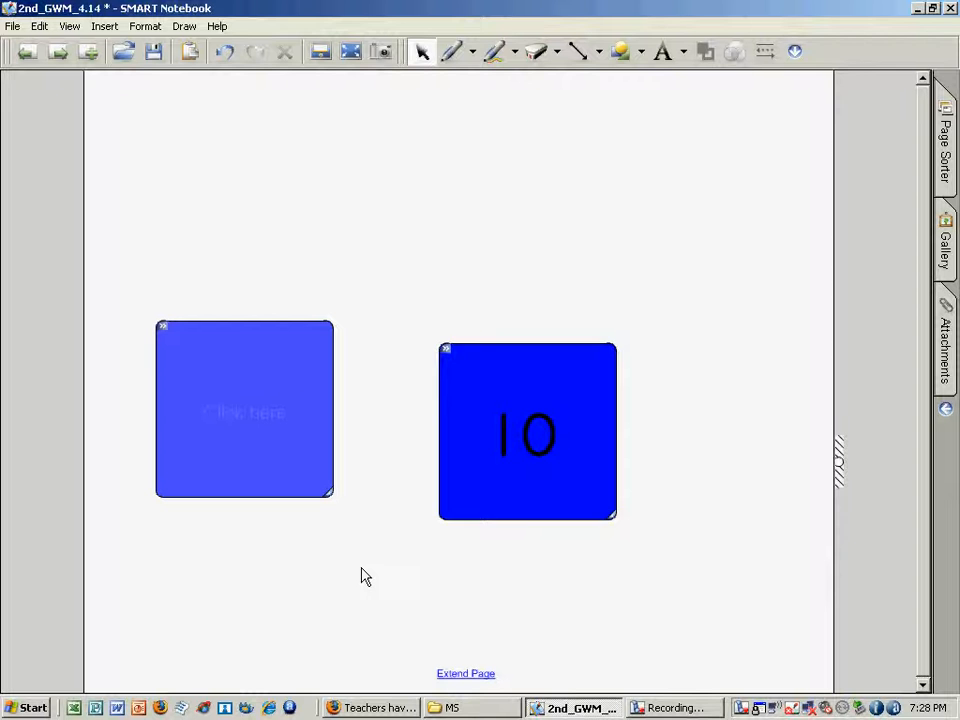
Step: Bring the right click-and-reveal square to the front so it covers the "10" text
right_click(476, 362)
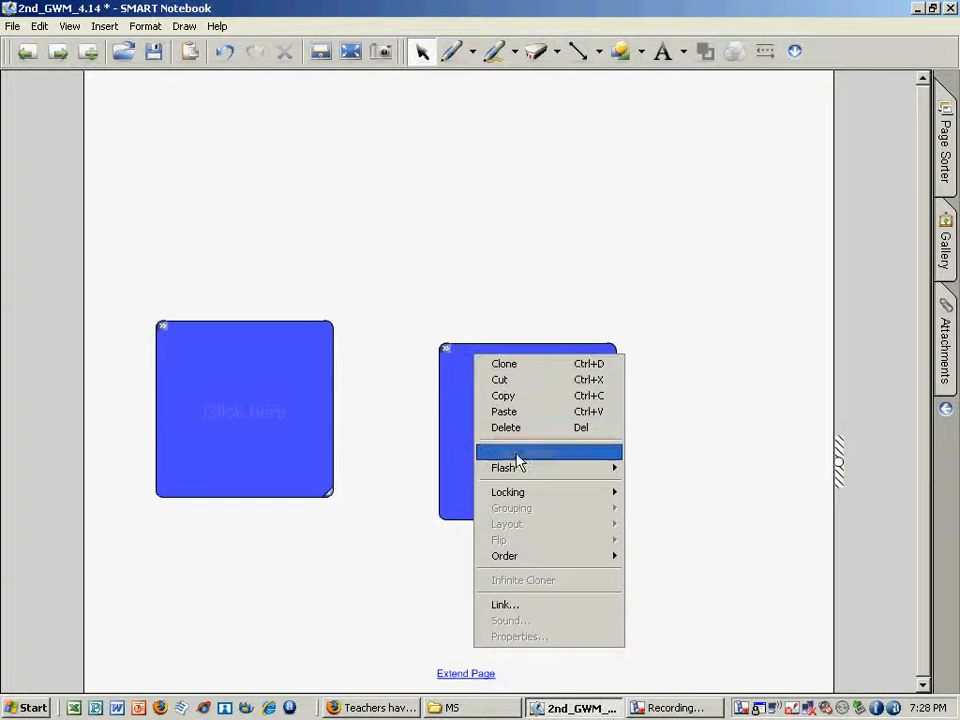
mouse_move(501, 559)
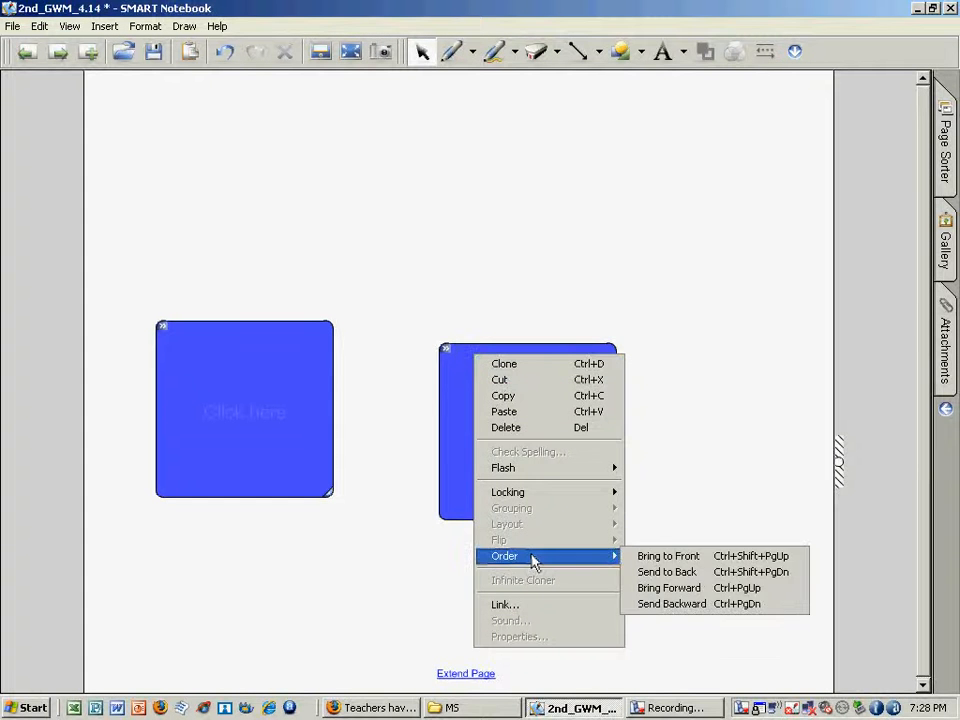
click(672, 558)
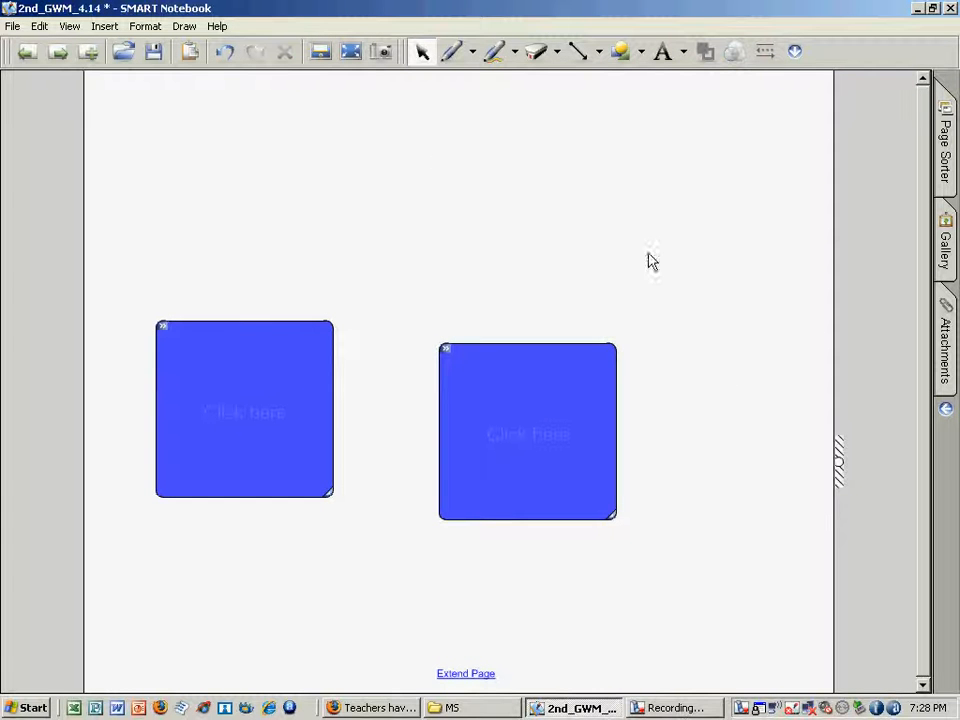
Step: Test both squares by revealing and covering their text, and shift the right square slightly toward the left one
click(246, 423)
click(246, 423)
click(246, 423)
click(246, 423)
click(538, 440)
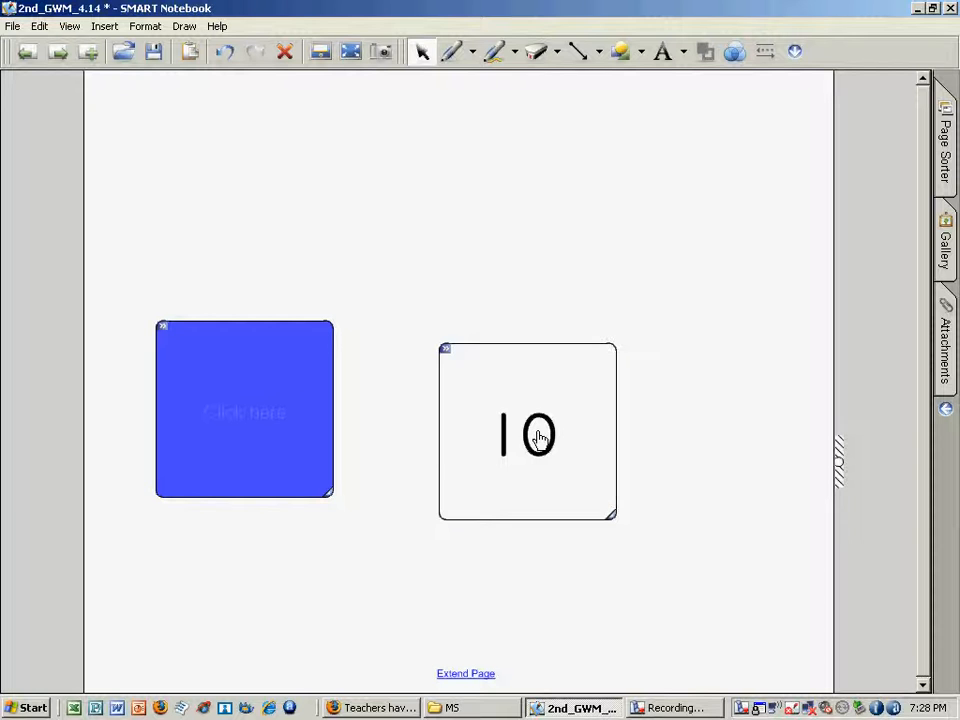
click(538, 440)
click(537, 438)
click(511, 440)
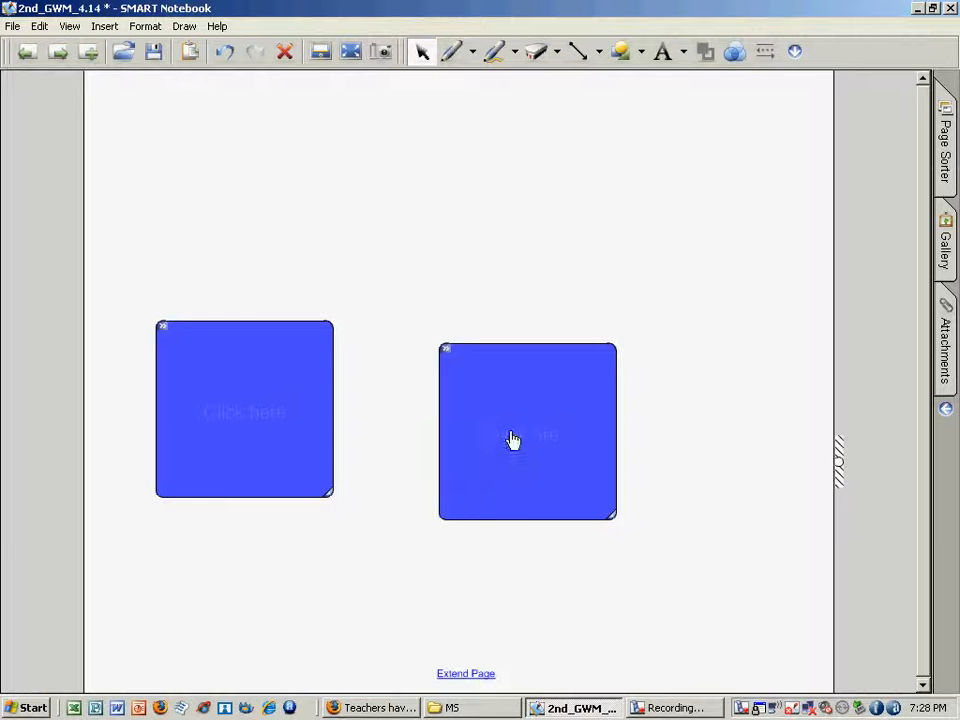
drag(511, 440, 484, 437)
click(778, 213)
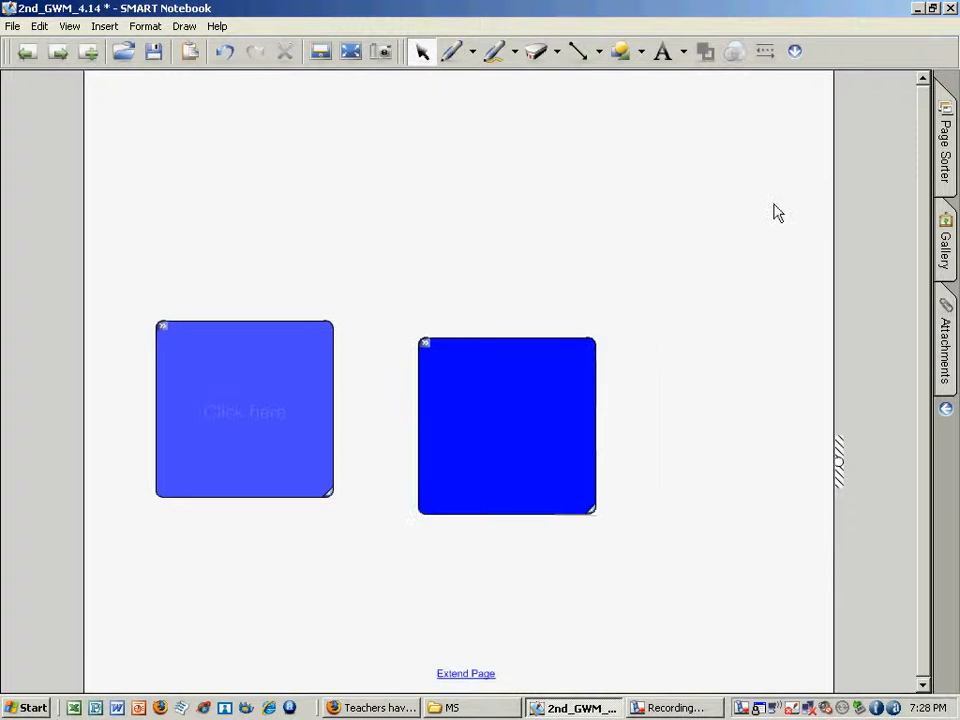
Step: Go to the 100 Chart on page 3 and move the prediction window so its opening frames the number 37
click(943, 135)
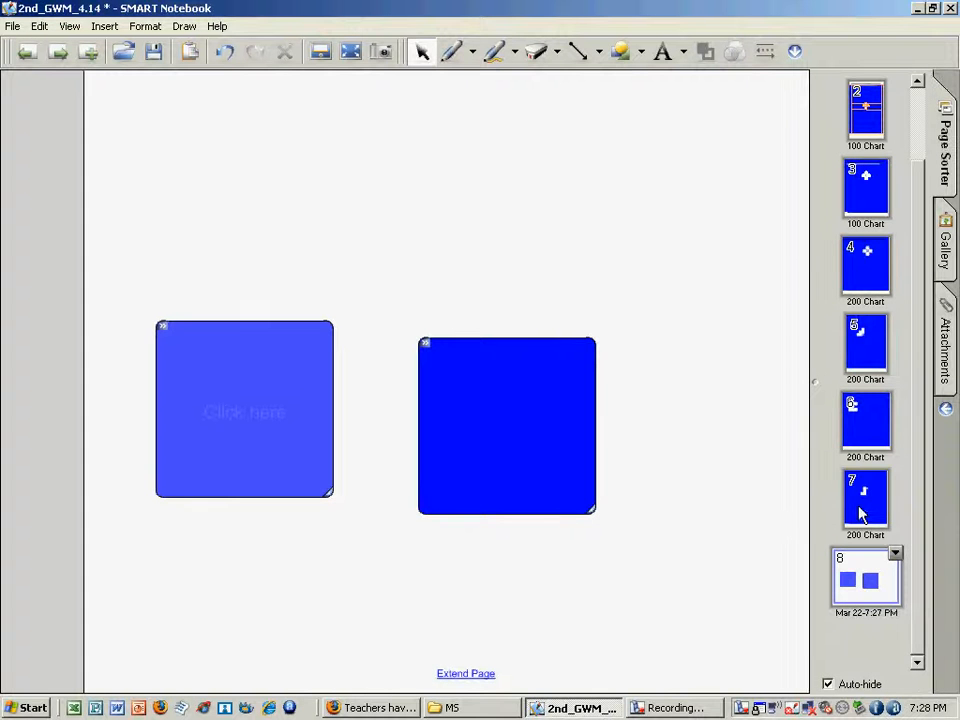
click(920, 107)
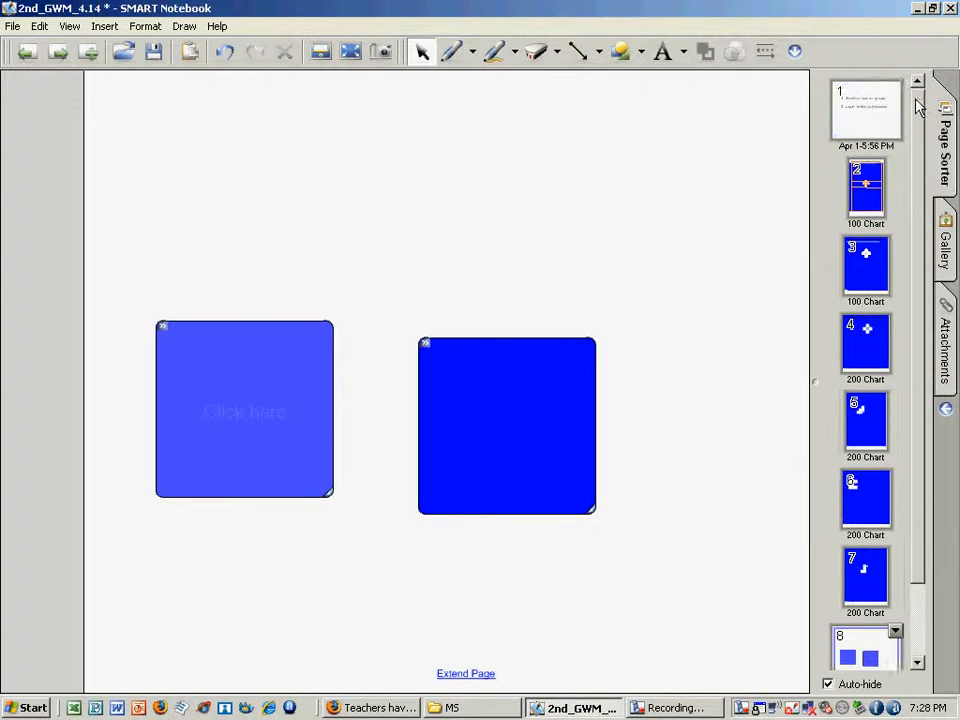
click(868, 112)
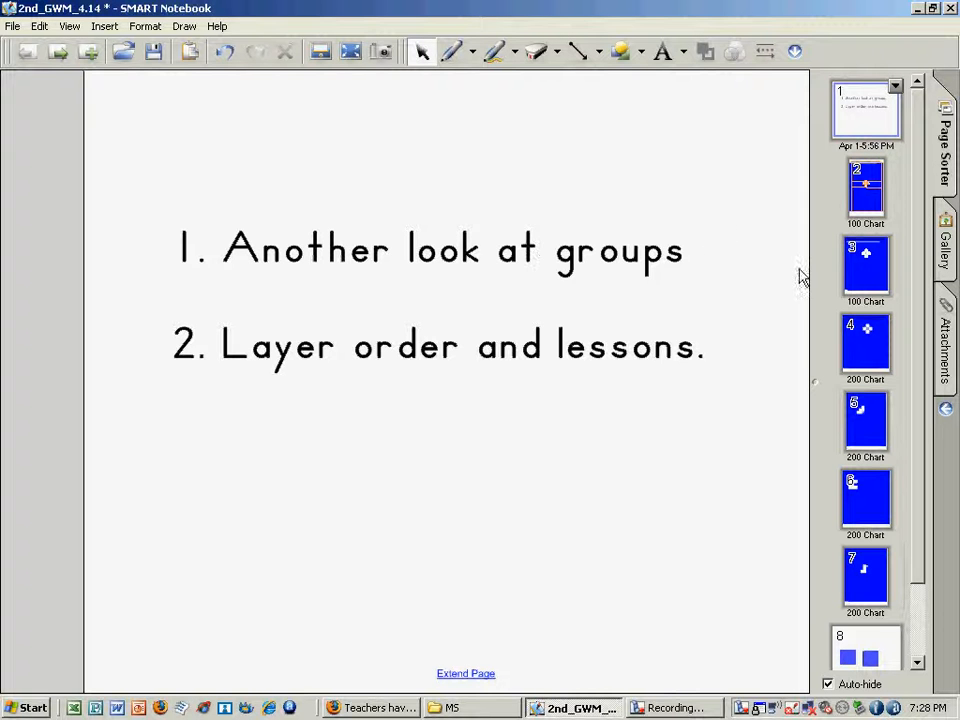
click(884, 265)
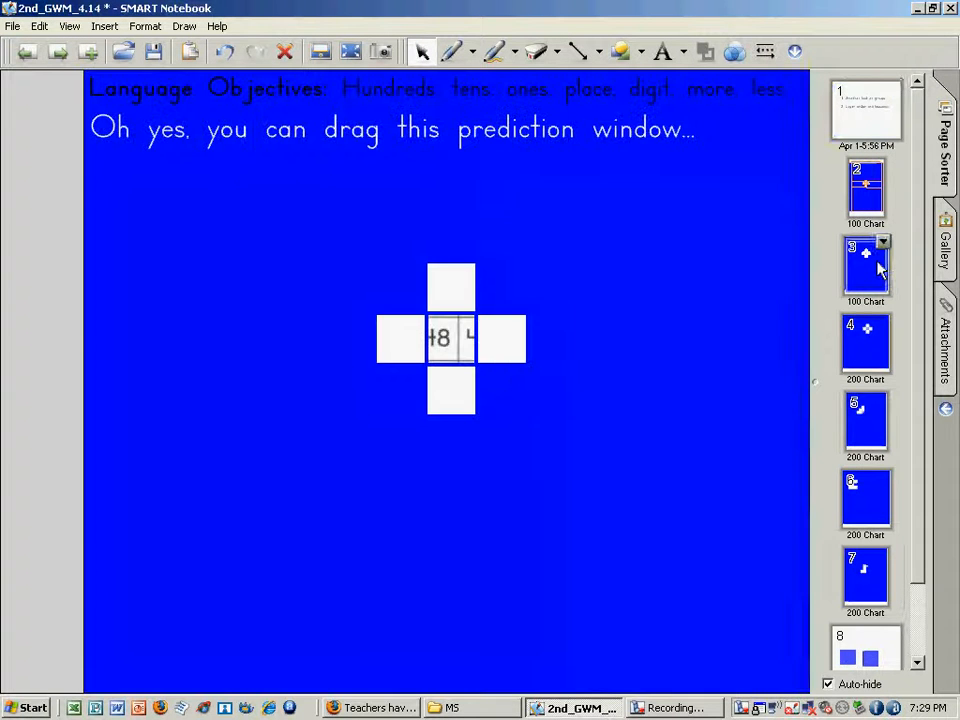
drag(487, 378, 471, 336)
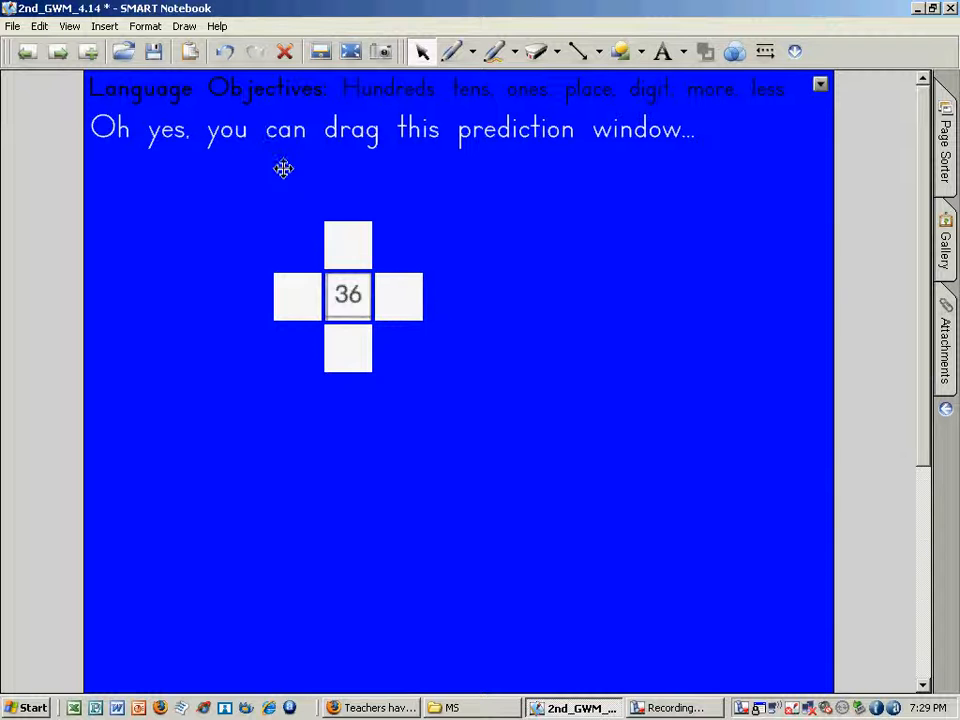
drag(339, 178, 379, 182)
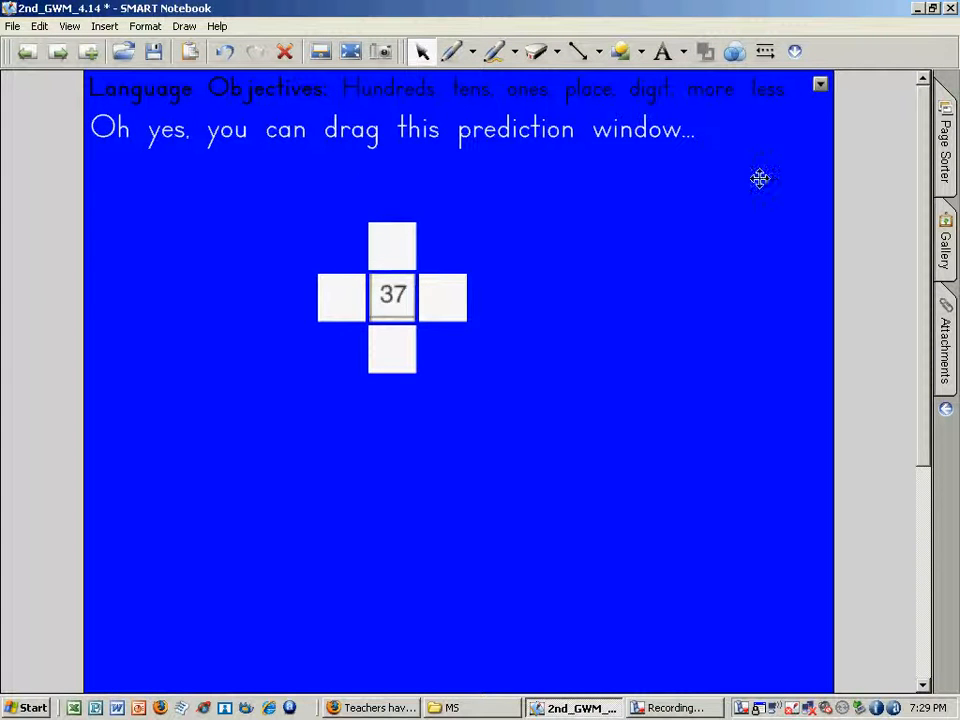
Step: Reveal and cover the "8+2=" and "10" squares on page 8, and return to the topic list on page 1
click(945, 146)
click(866, 108)
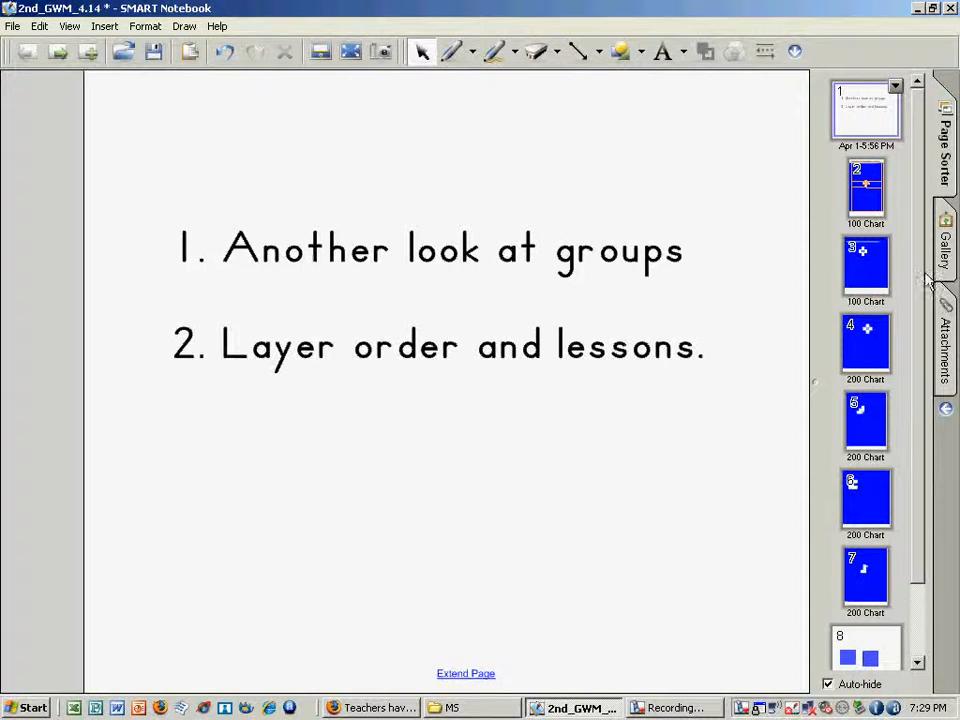
scroll(913, 460, down, 2)
click(890, 565)
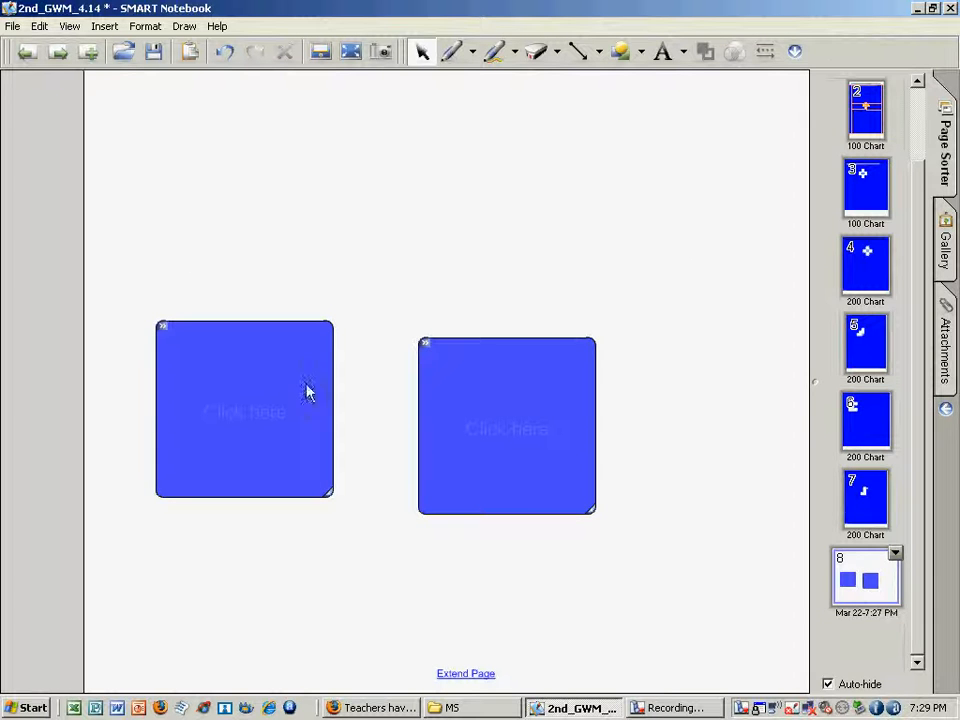
click(238, 391)
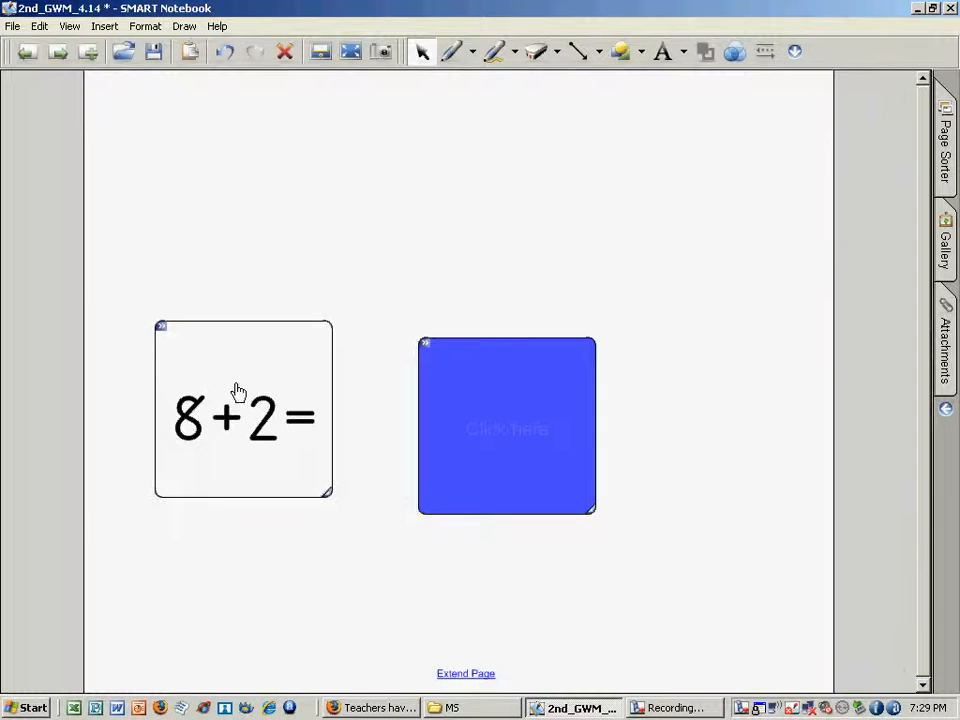
click(238, 392)
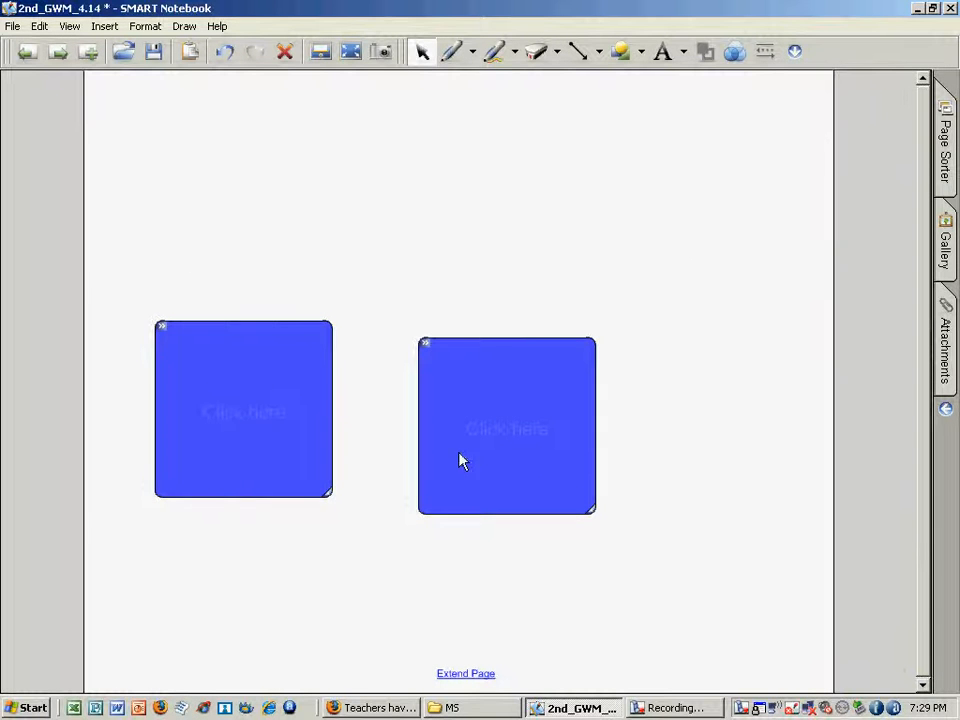
click(512, 452)
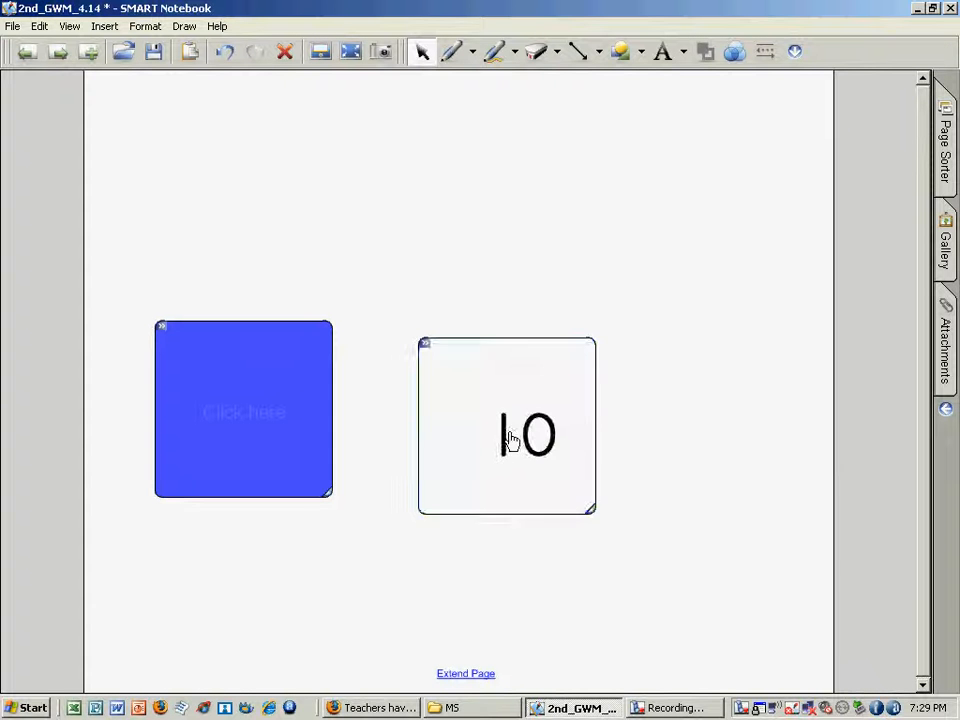
click(511, 440)
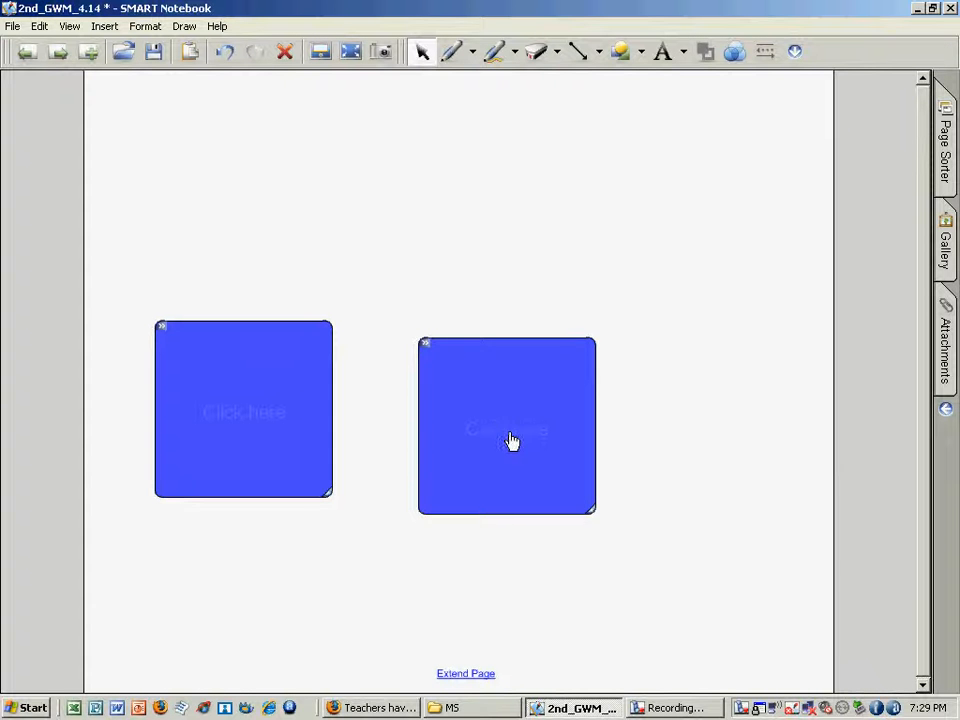
click(950, 140)
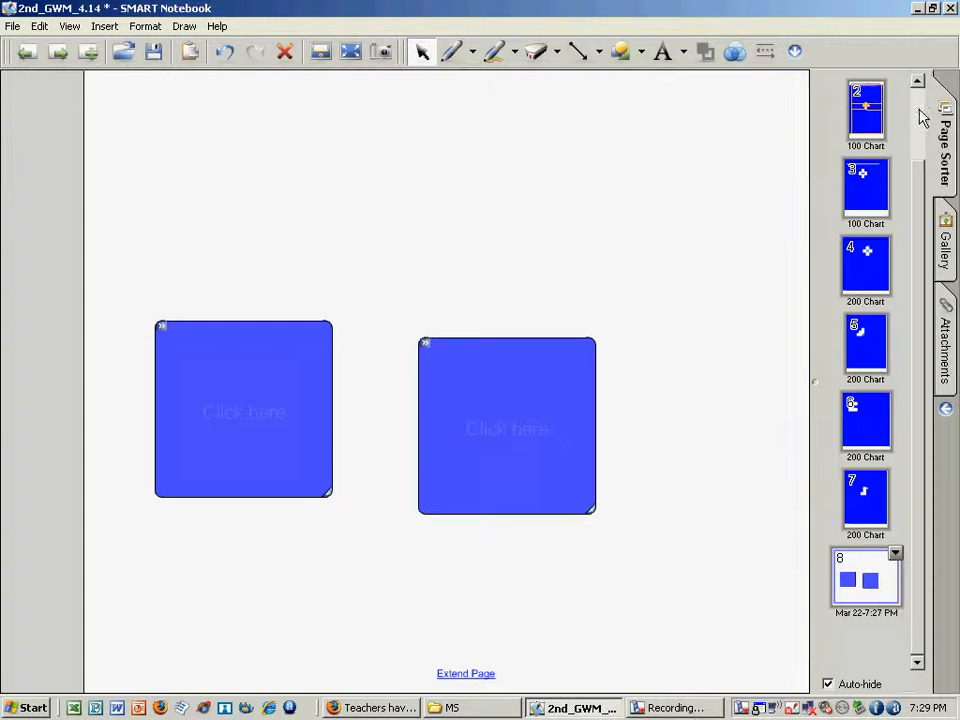
click(857, 118)
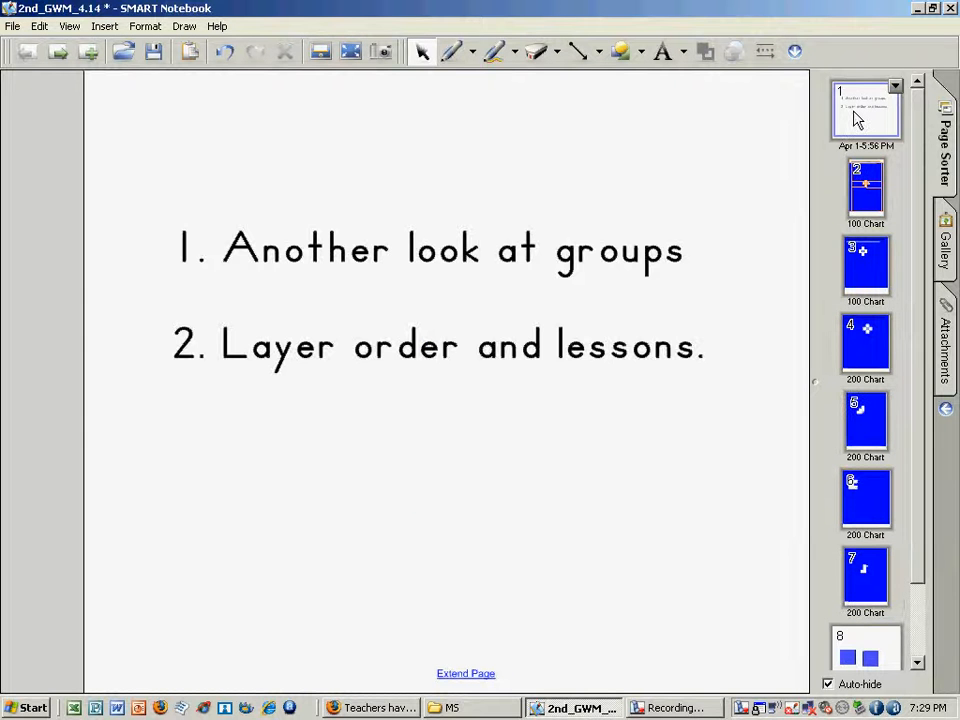